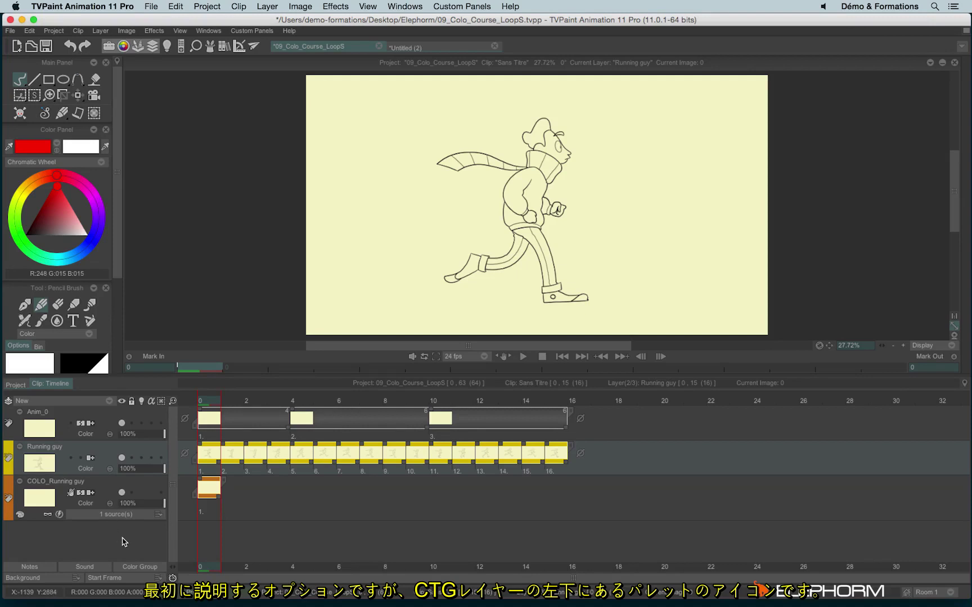
Confirm Anim_0 is the source, then load its three-instance structure onto COLO_Running guy.
left_click(20, 515)
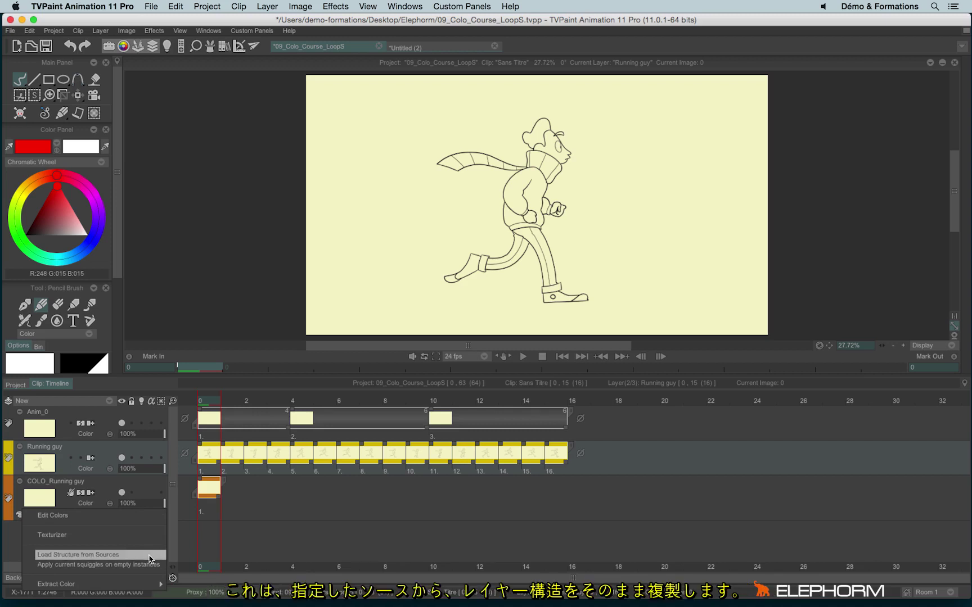
left_click(103, 555)
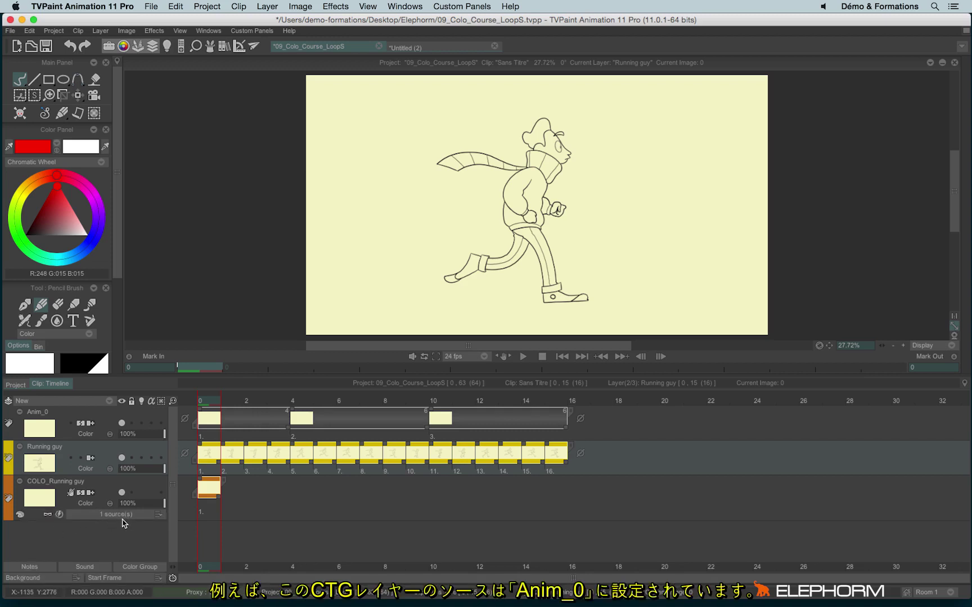
left_click(122, 517)
left_click(130, 516)
left_click(21, 515)
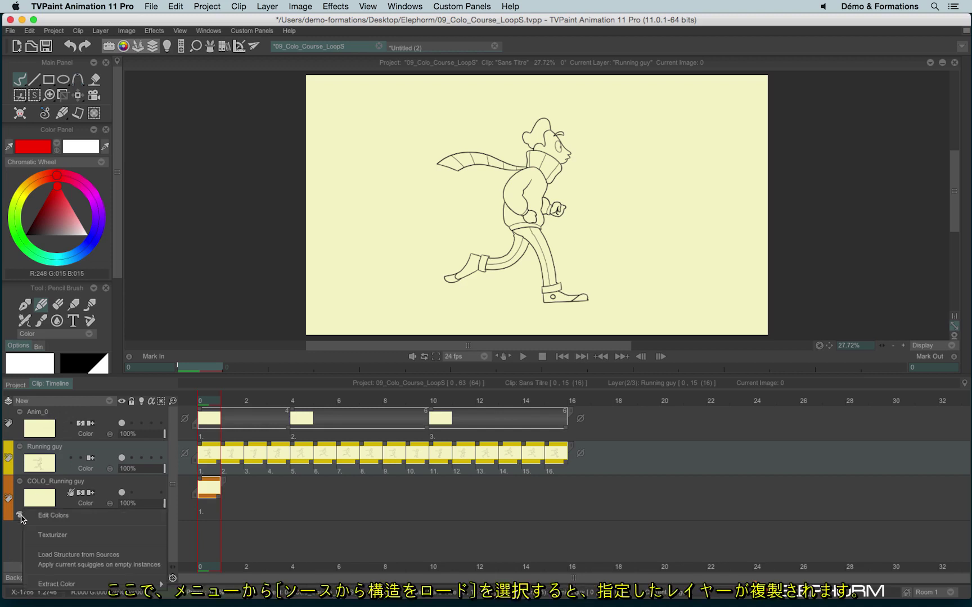
left_click(132, 556)
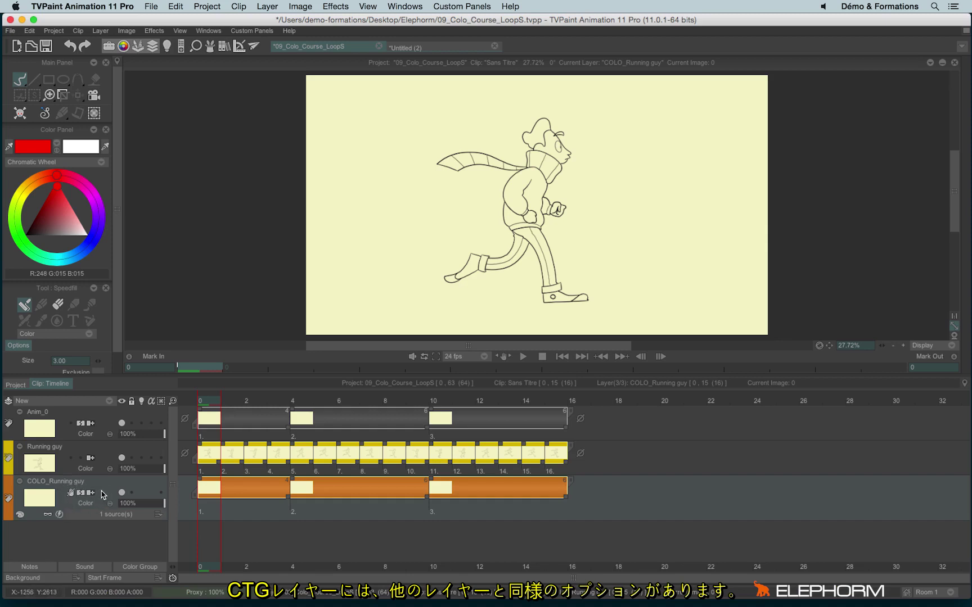
left_click(69, 493)
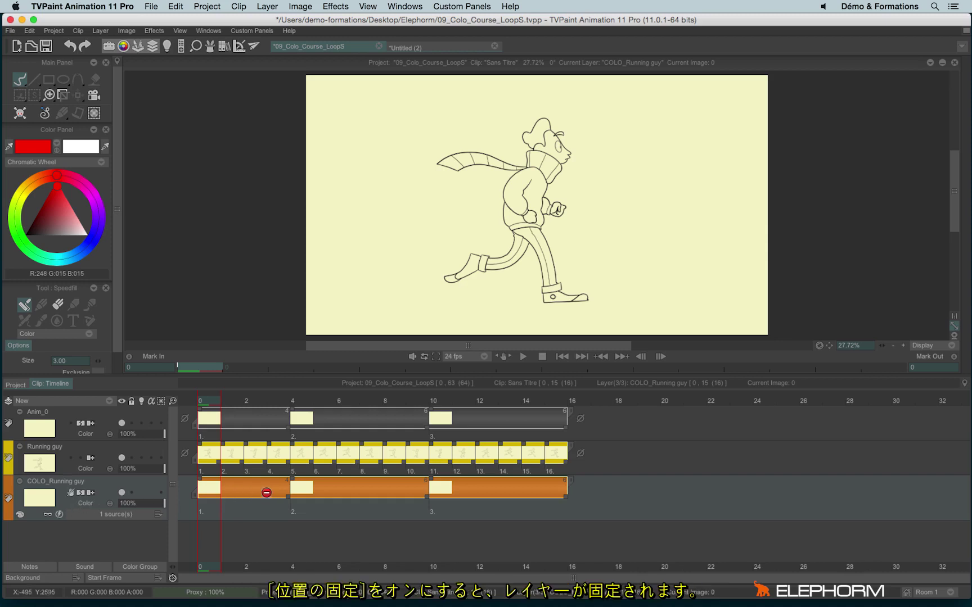
left_click(70, 494)
left_click(81, 494)
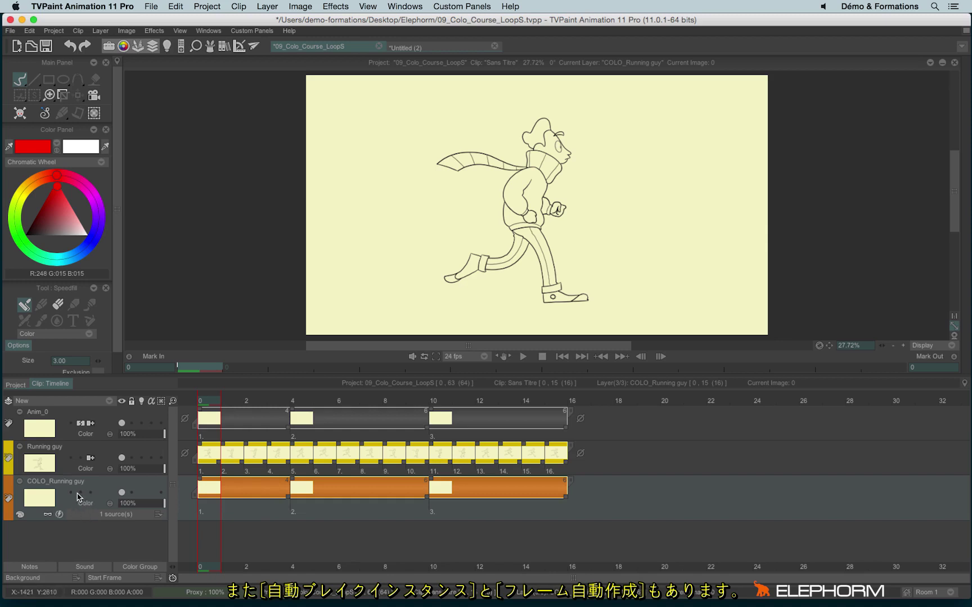
left_click(81, 494)
left_click(81, 493)
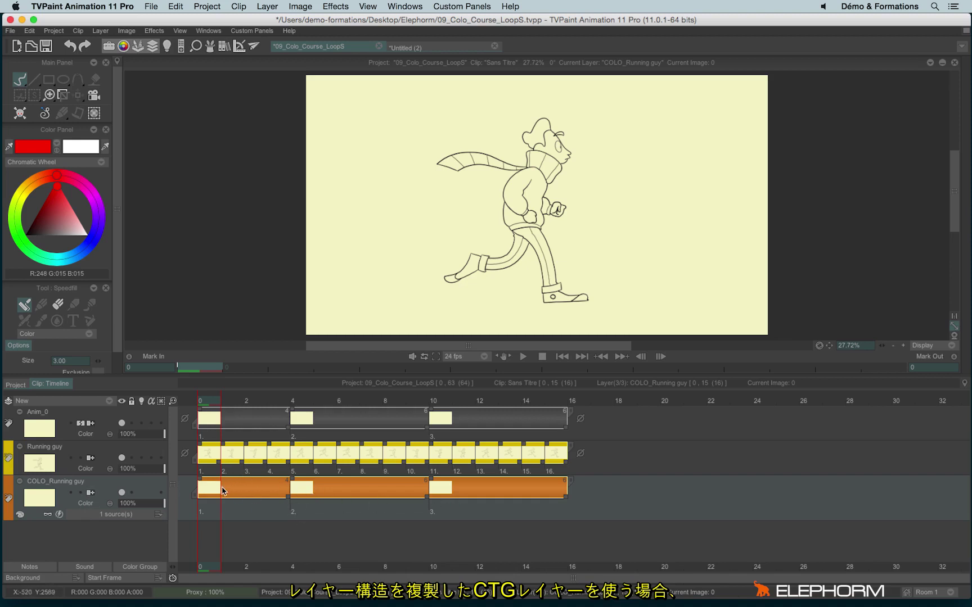
Test red strokes on the colour layer, undo them, and switch off auto-break instances.
left_click_drag(271, 506, 410, 515)
left_click(203, 513)
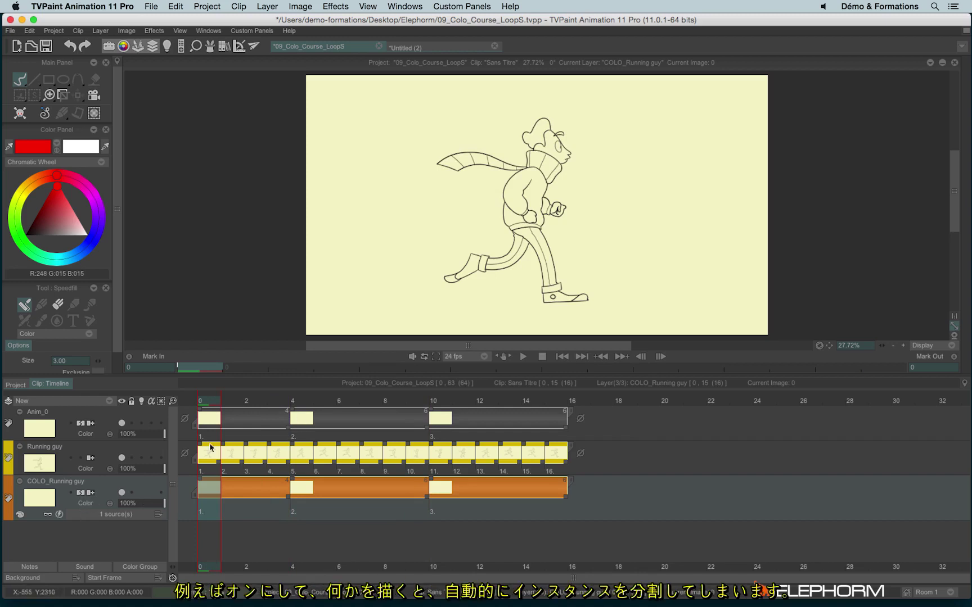
left_click(258, 399)
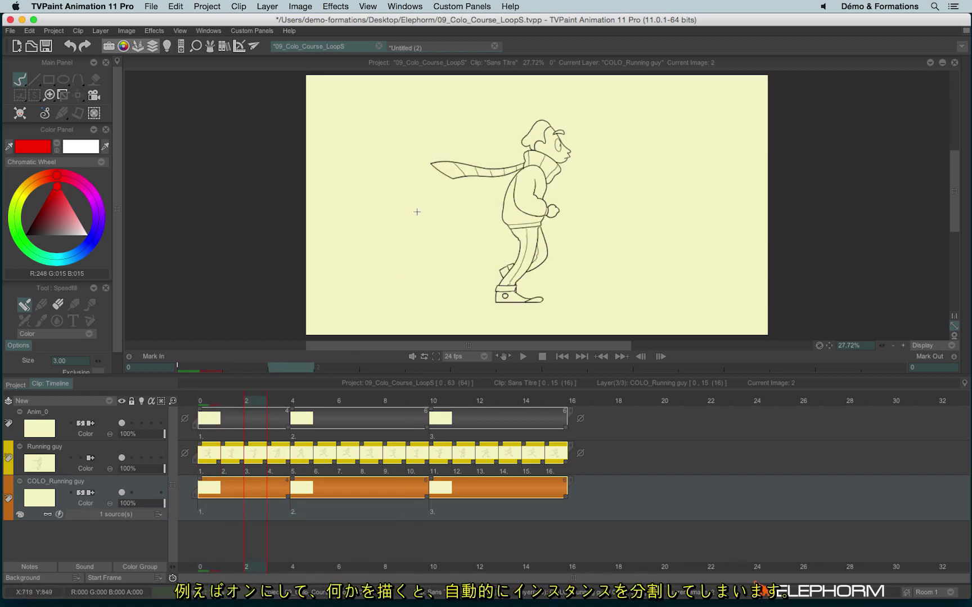
left_click_drag(410, 209, 431, 266)
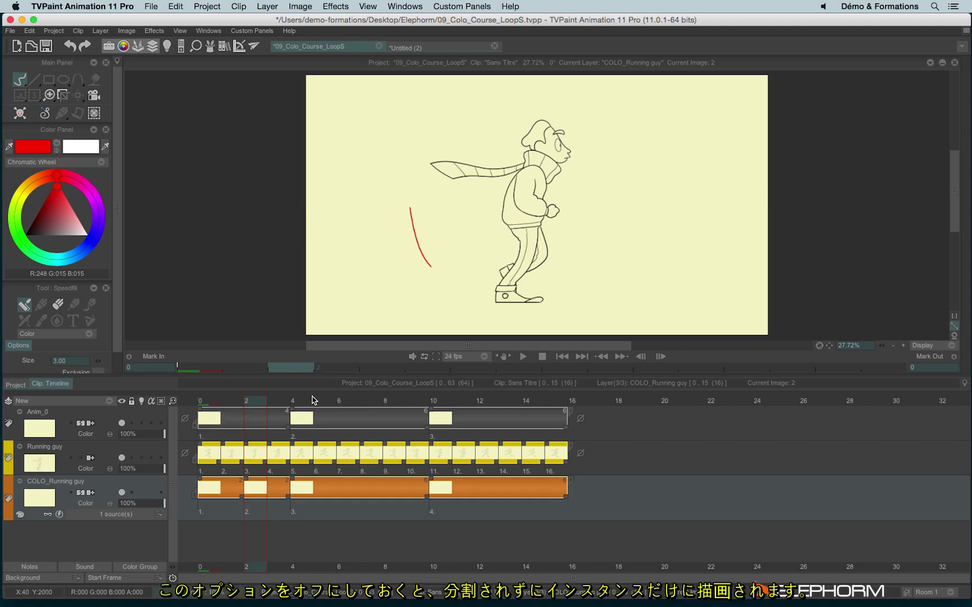
key("ctrl+z")
left_click(82, 495)
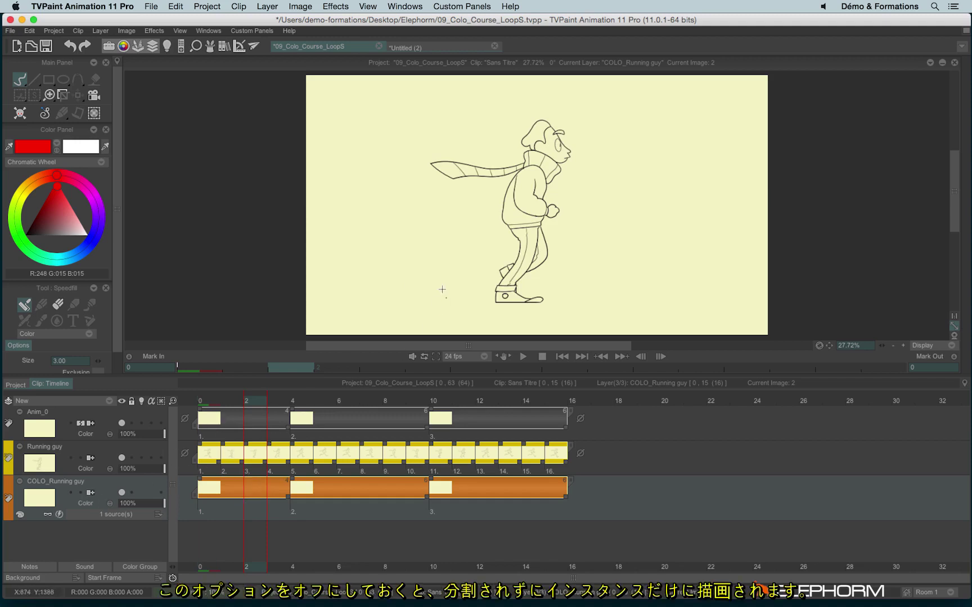
left_click_drag(432, 275, 443, 290)
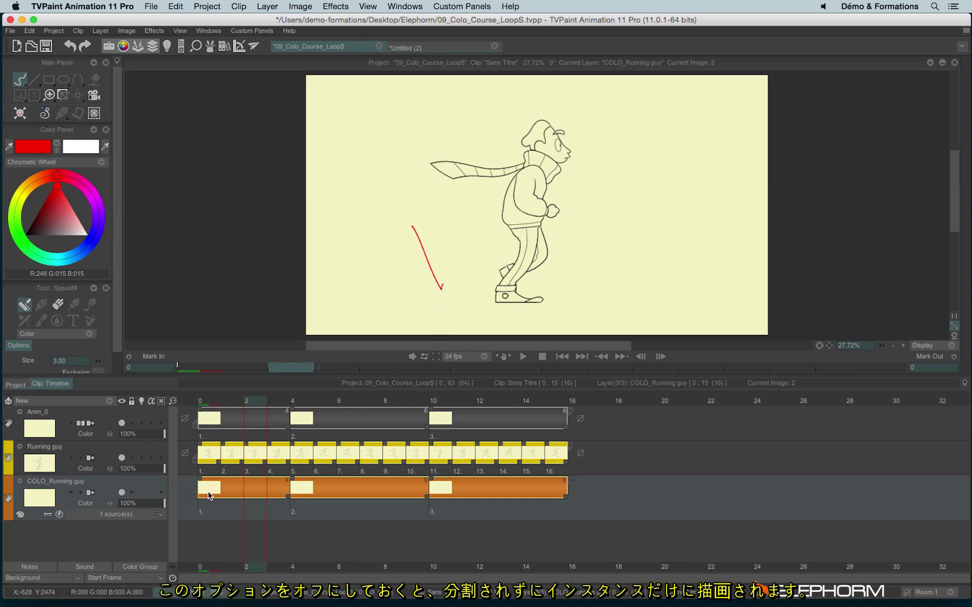
key("ctrl+z")
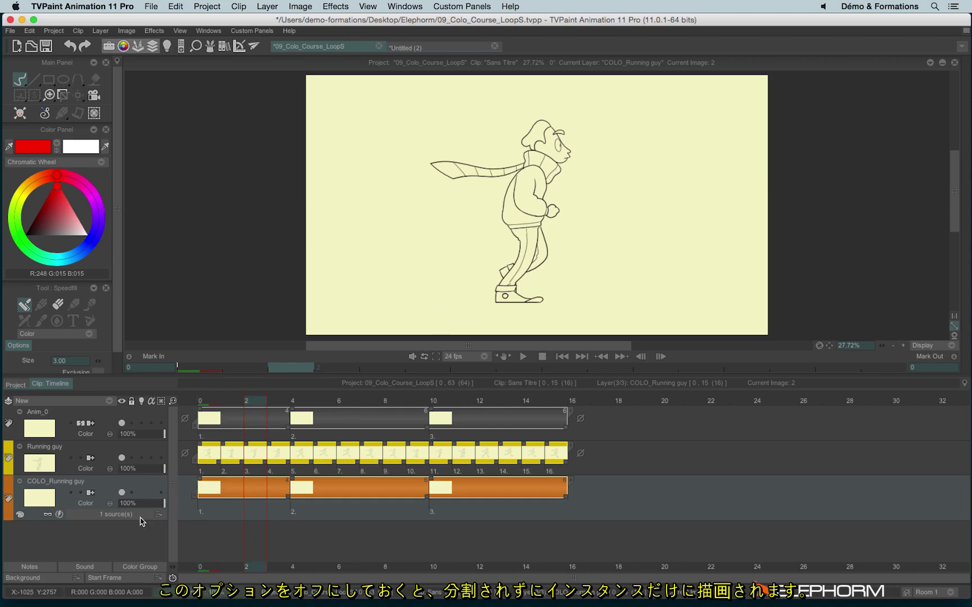
Set Running guy as the source and load its 16-instance structure.
left_click(136, 516)
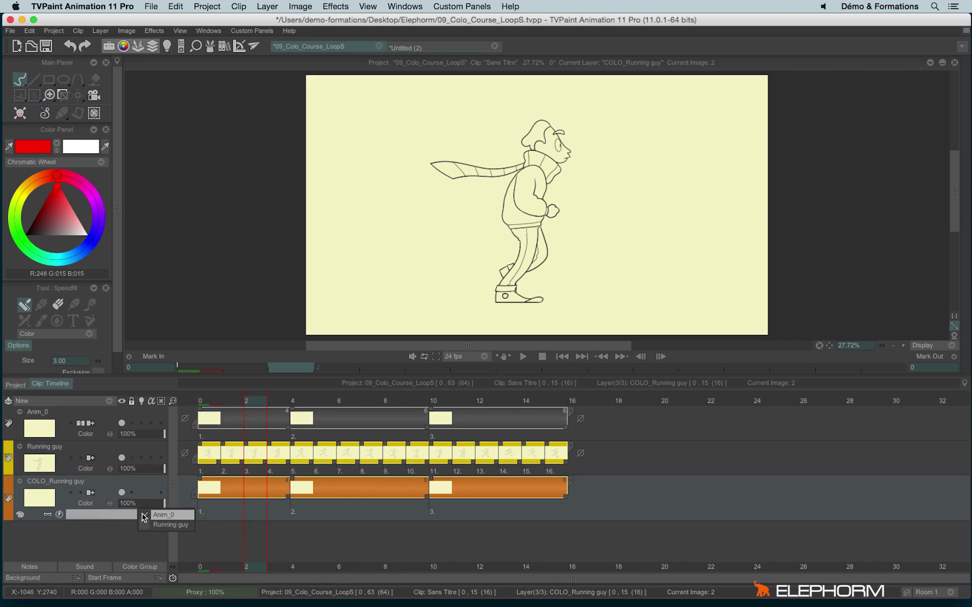
left_click(163, 525)
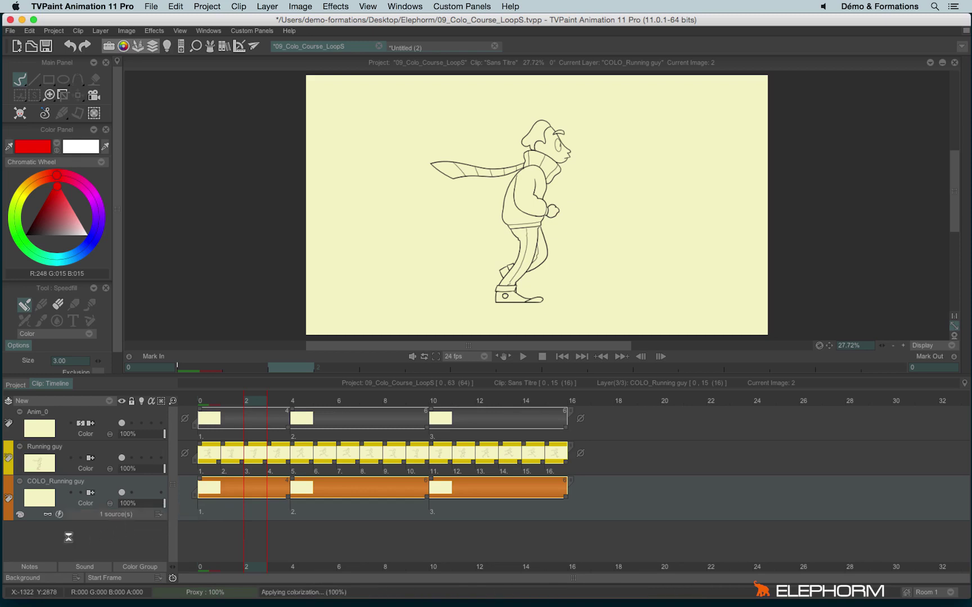
left_click(20, 515)
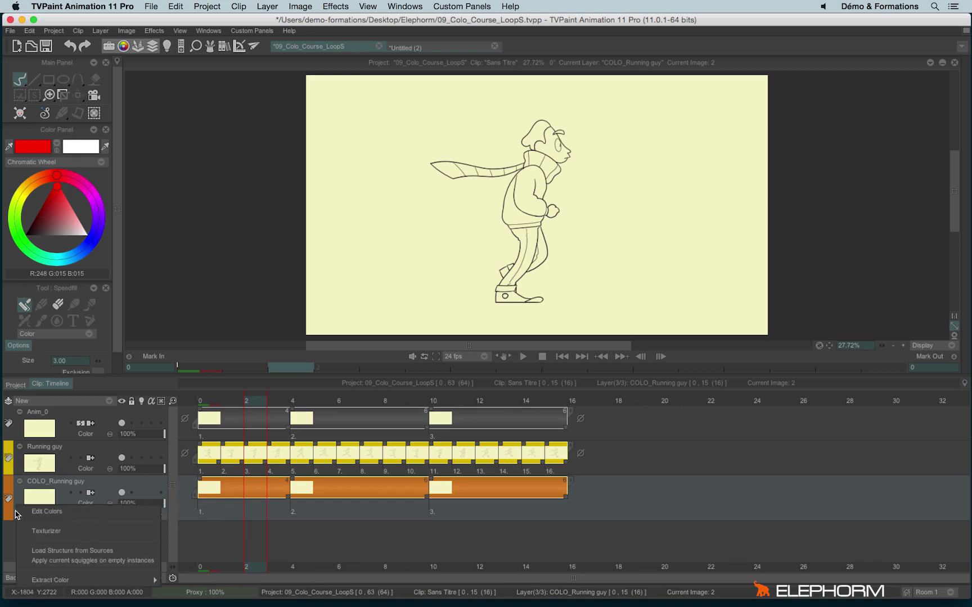
left_click(64, 551)
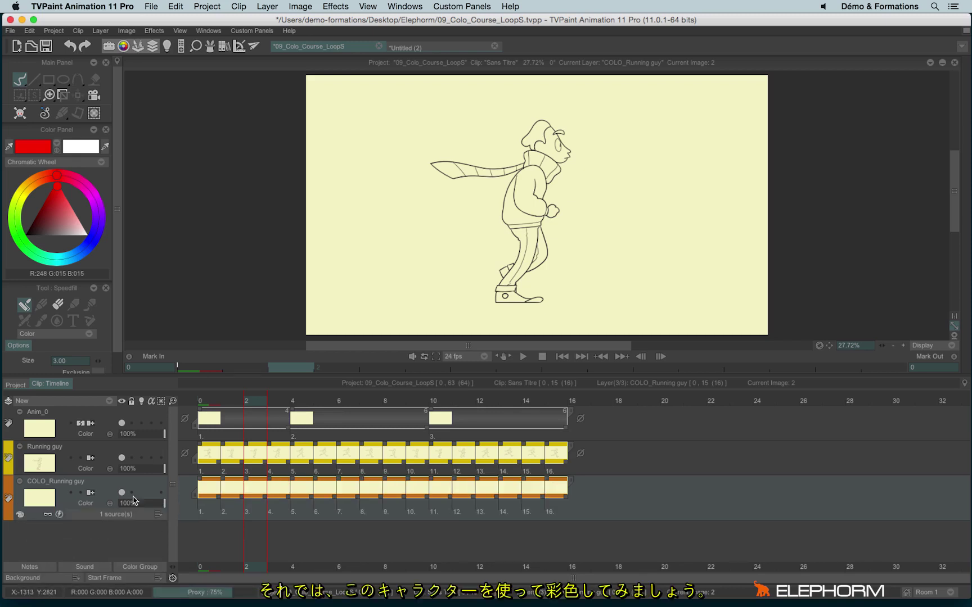
On frame 0, Speedfill the sweater red and the trousers blue.
left_click(210, 422)
scroll(473, 155, "up", 4)
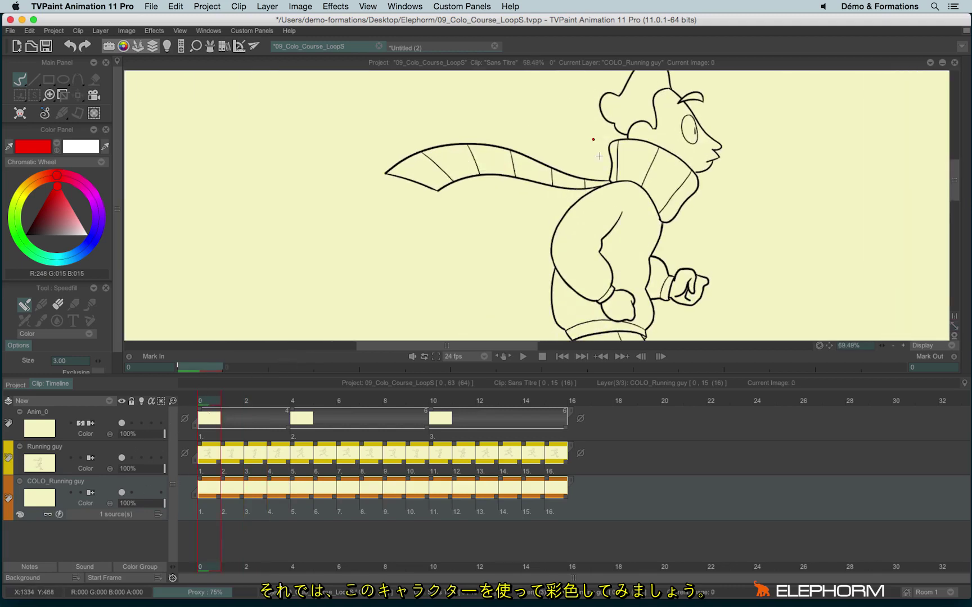
left_click_drag(517, 299, 714, 257)
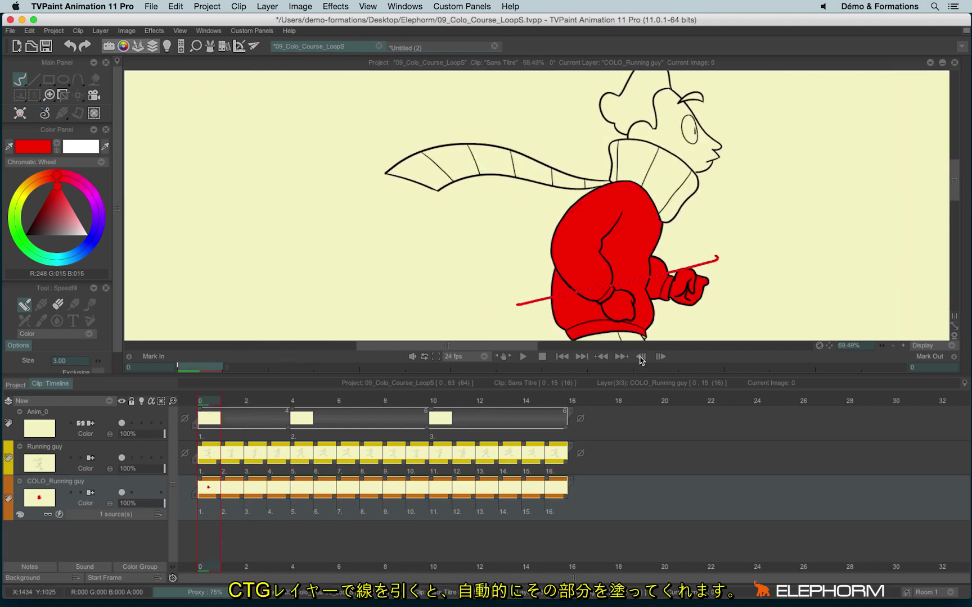
scroll(134, 217, "down", 5)
left_click(89, 245)
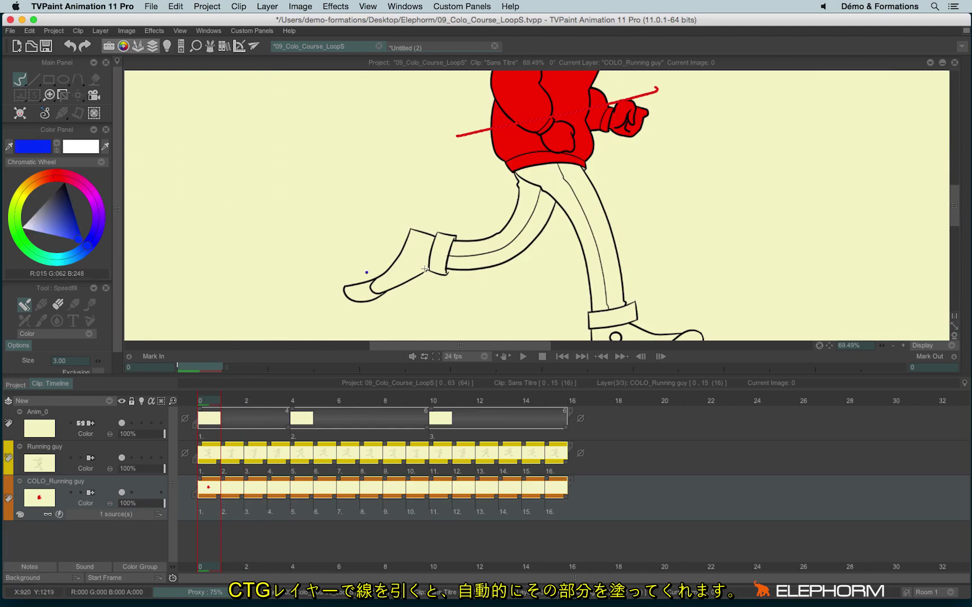
left_click_drag(448, 214, 669, 229)
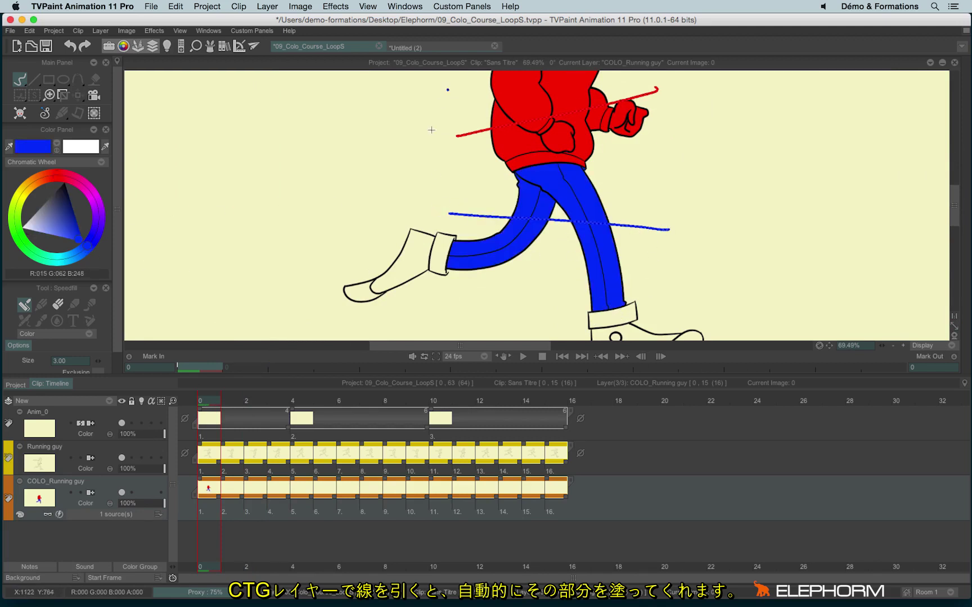
Pick magenta, try filling the scarf segments, then undo the magenta fill entirely.
scroll(608, 149, "up", 3)
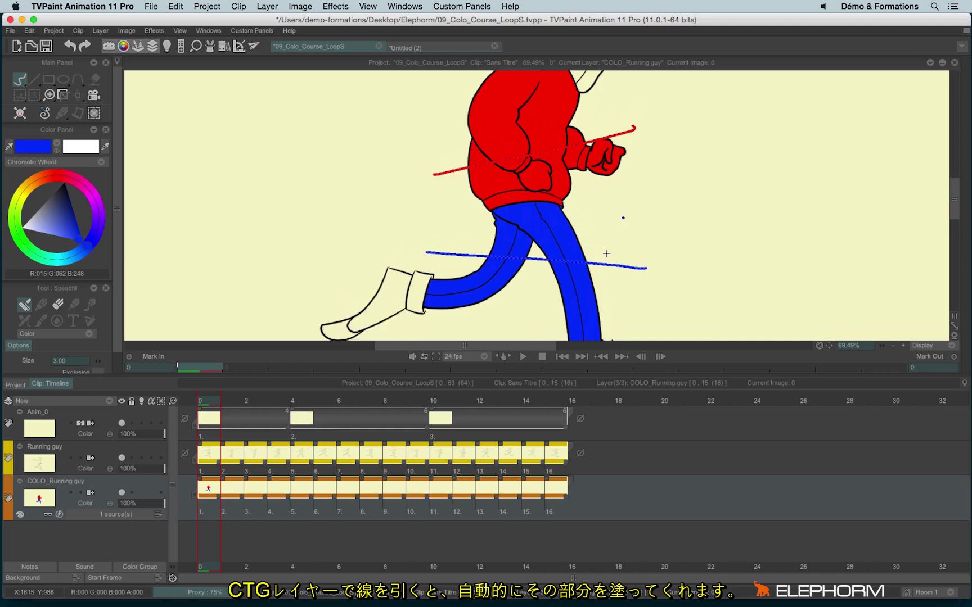
scroll(573, 124, "down", 2)
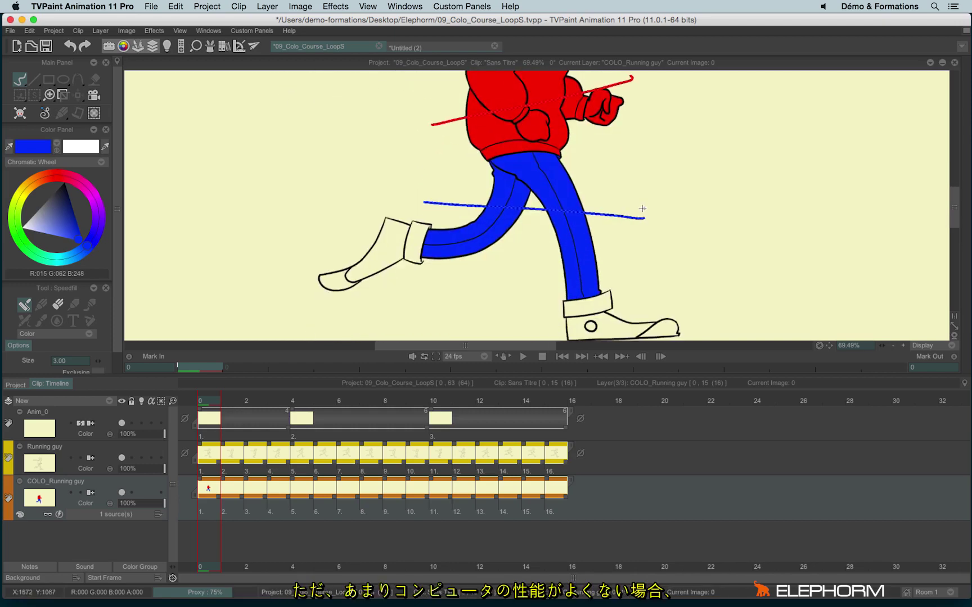
scroll(552, 289, "down", 3)
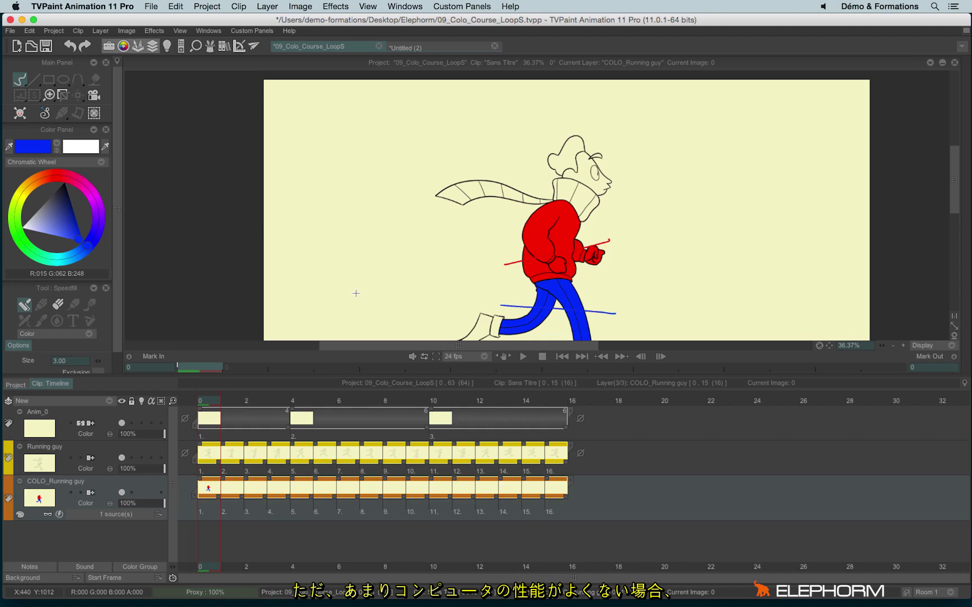
left_click(96, 201)
scroll(393, 221, "up", 5)
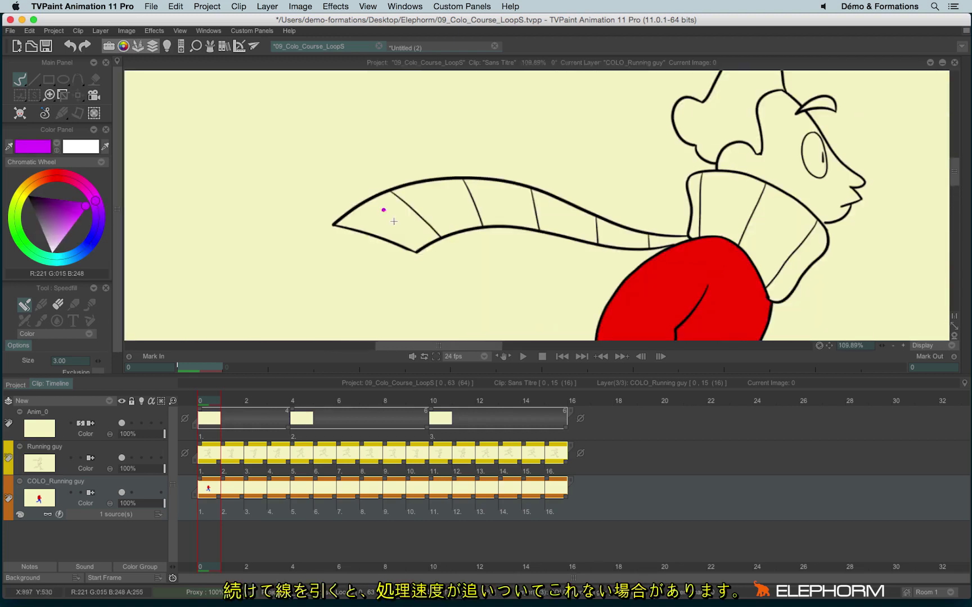
mouse_move(393, 221)
left_mouse_down()
mouse_move(581, 237)
mouse_move(781, 205)
mouse_move(812, 269)
mouse_move(823, 243)
mouse_move(767, 316)
mouse_move(770, 299)
left_mouse_up()
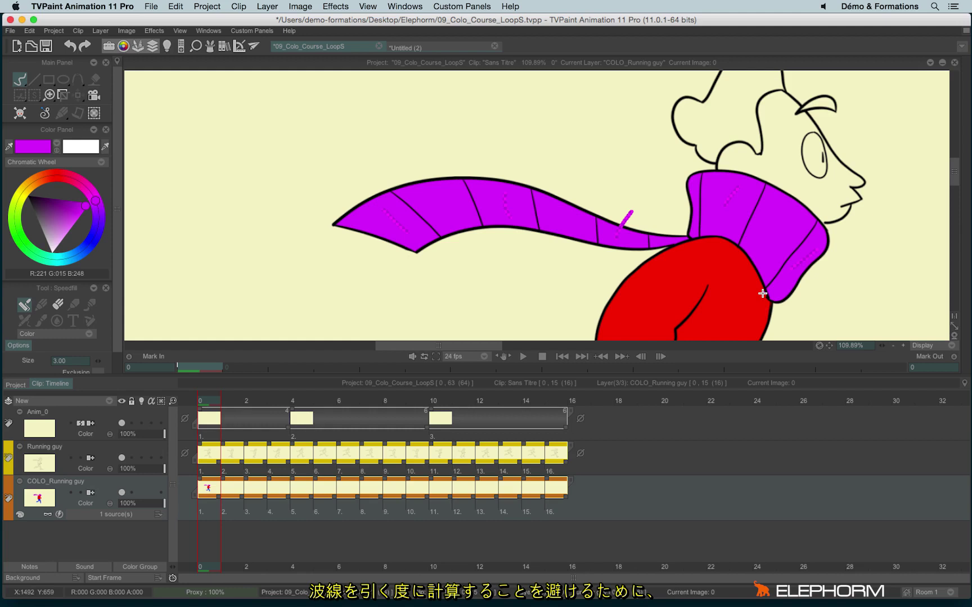
key("ctrl+z")
key("ctrl+z")
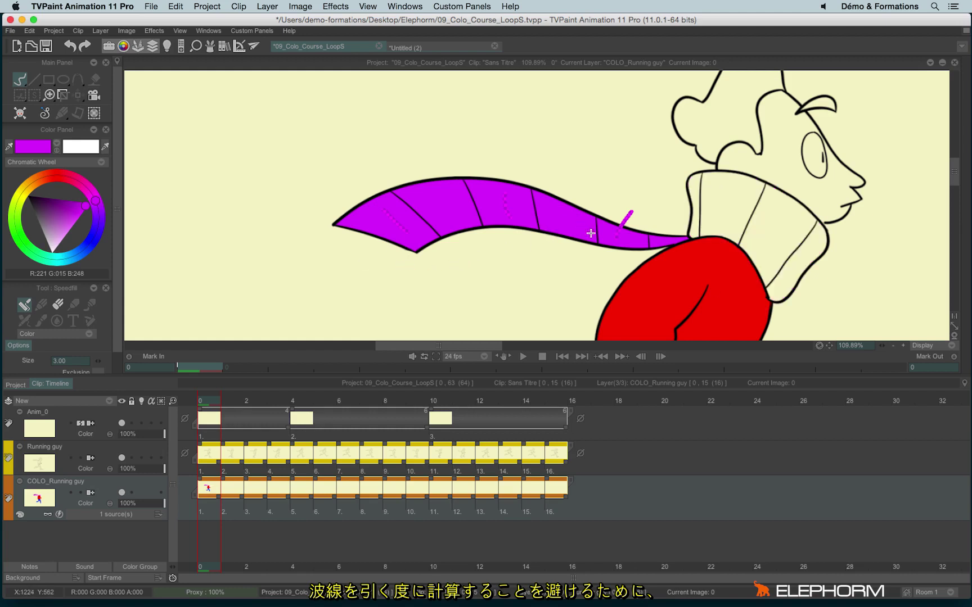
key("ctrl+z")
key("ctrl+z")
key("ctrl+z")
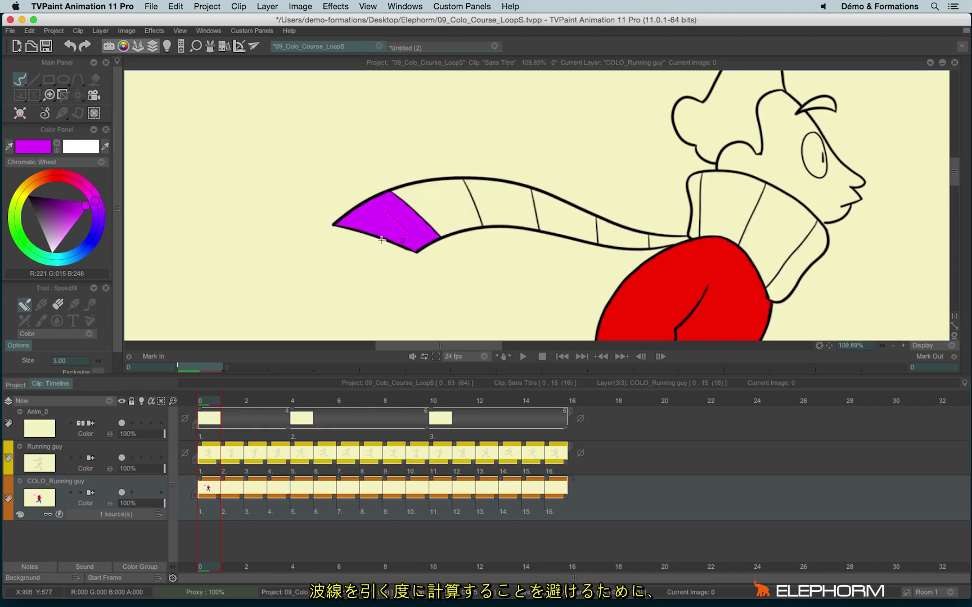
key("ctrl+z")
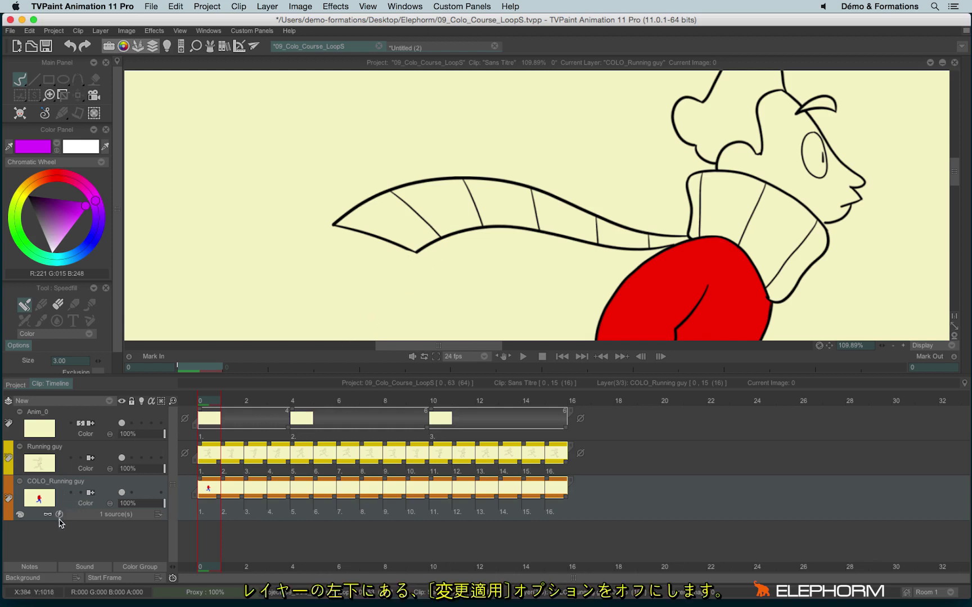
Turn off apply-changes and mark alternate scarf, neck and collar segments with magenta squiggles.
left_click(60, 514)
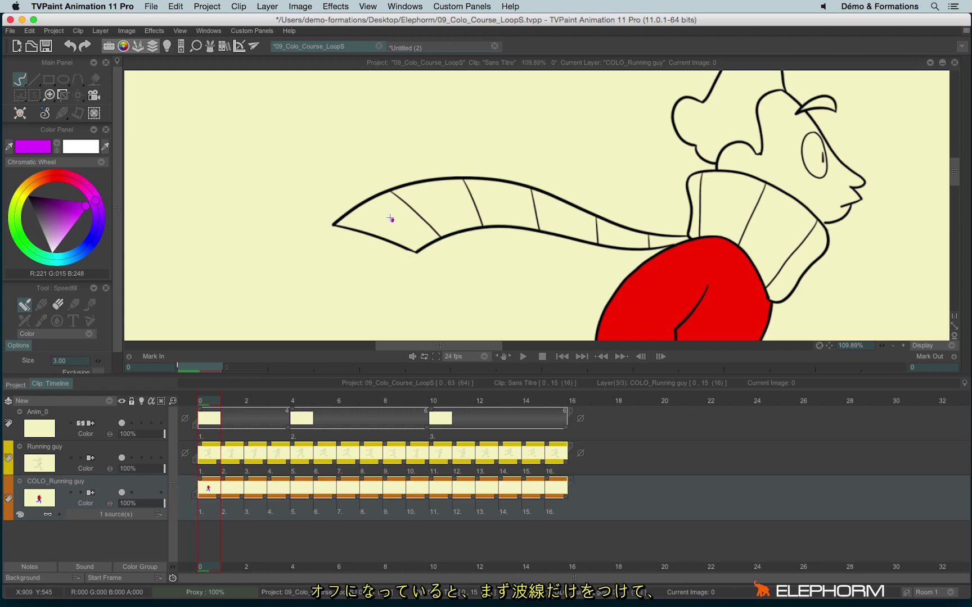
left_click_drag(388, 212, 401, 235)
left_click_drag(504, 208, 513, 191)
left_click(626, 238)
left_click_drag(635, 229, 644, 224)
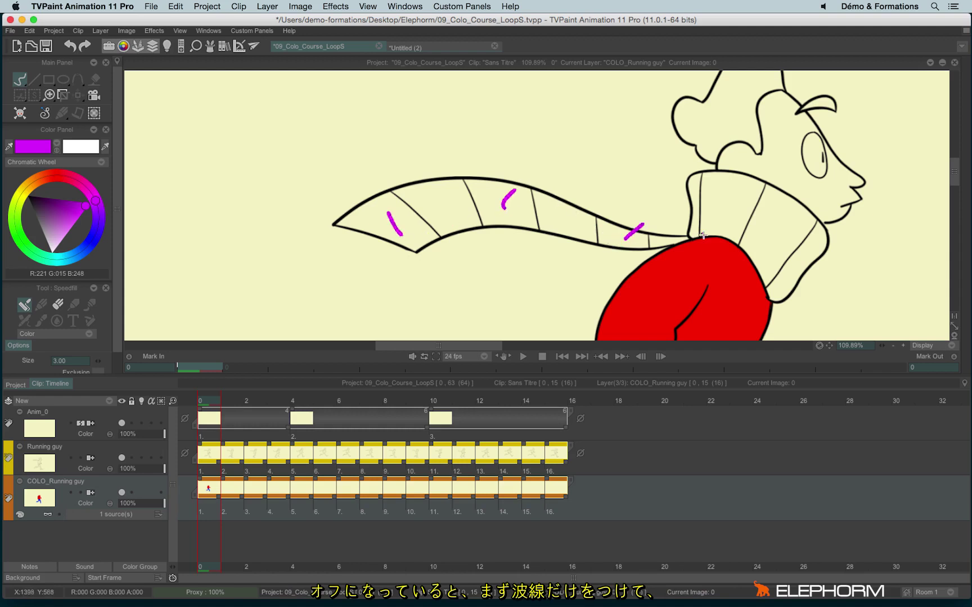
left_click_drag(713, 225, 726, 198)
left_click_drag(790, 274, 827, 245)
Mark the remaining scarf, neck and collar segments with dark purple squiggles.
left_click(59, 211)
left_click_drag(432, 199, 437, 212)
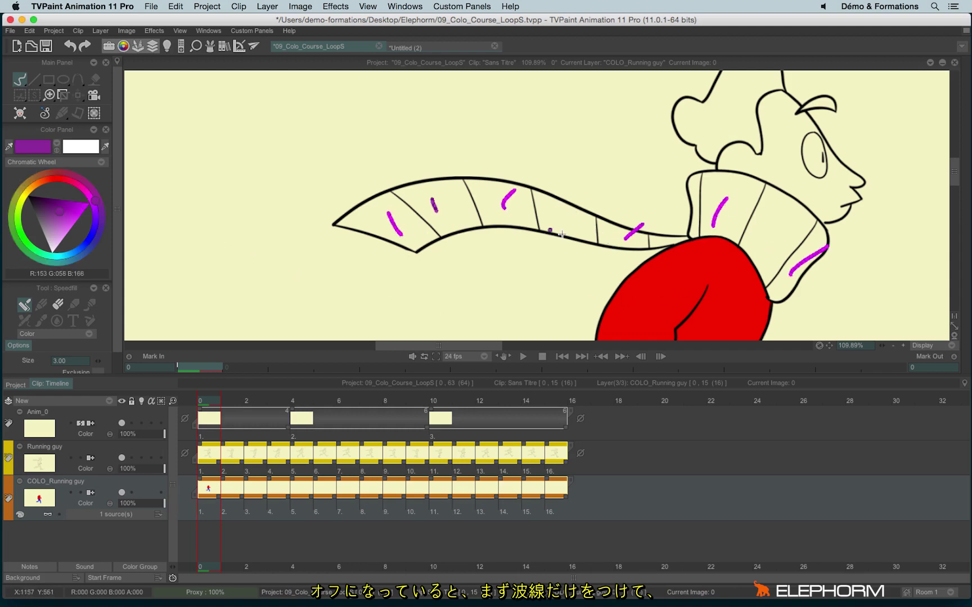
left_click_drag(570, 233, 567, 211)
left_click(647, 241)
left_click_drag(664, 243, 696, 196)
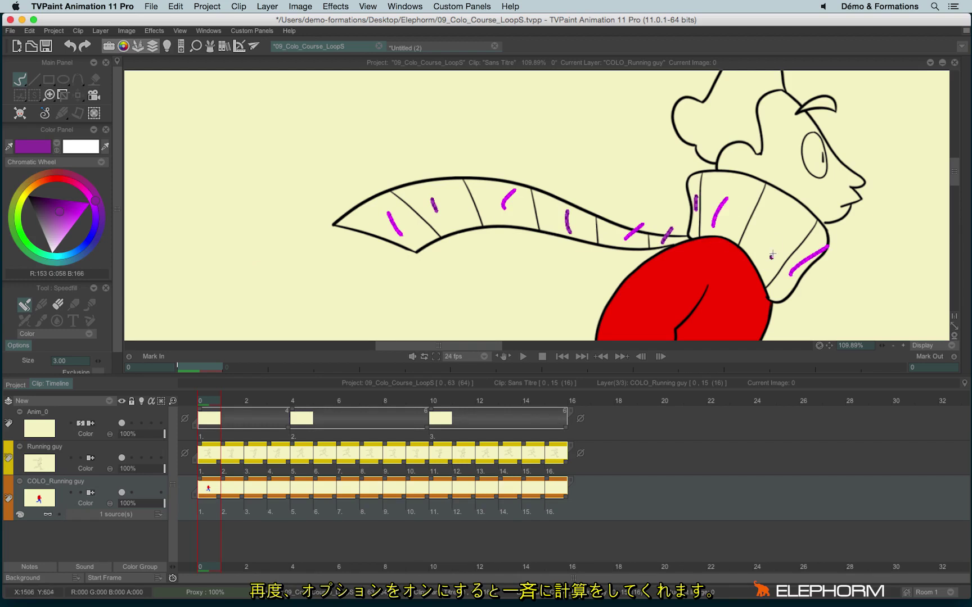
left_click_drag(763, 251, 780, 228)
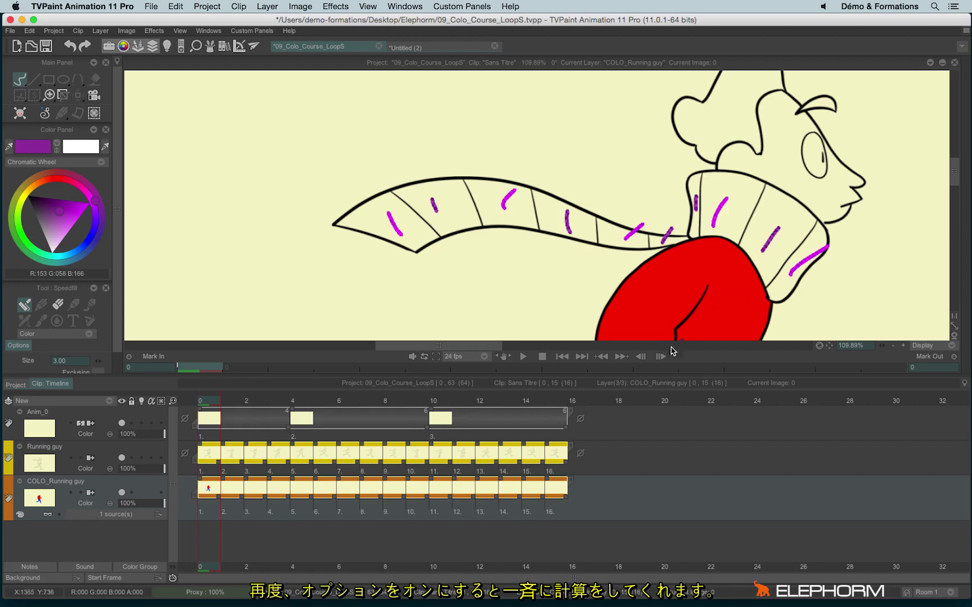
Re-enable apply-changes to fill the striped scarf and collar, then hide the squiggles.
left_click(59, 514)
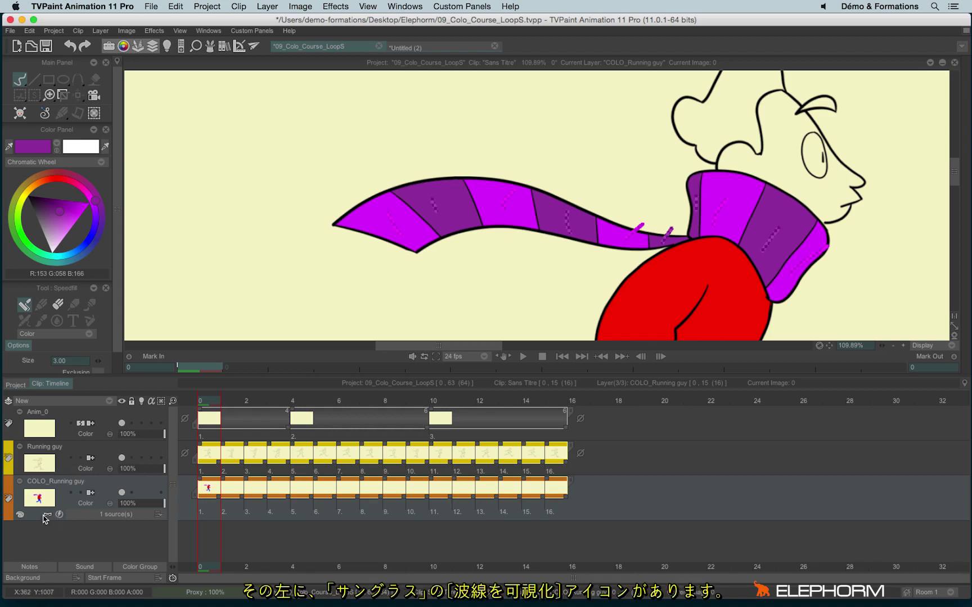
left_click(47, 515)
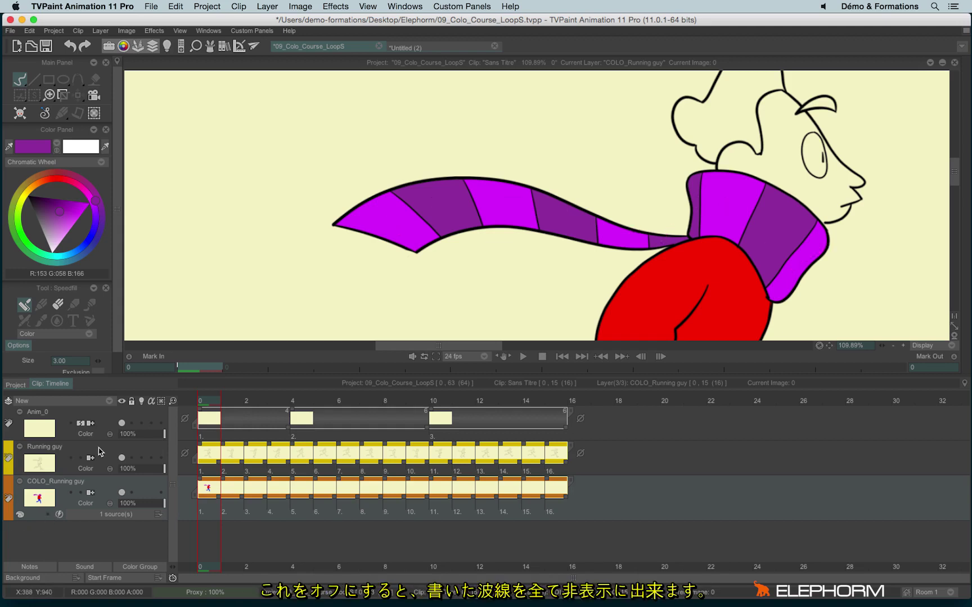
scroll(620, 233, "down", 2)
Fill the hand at the hip and the face and neck with light peach.
left_click_drag(658, 235, 558, 201)
scroll(559, 200, "up", 2)
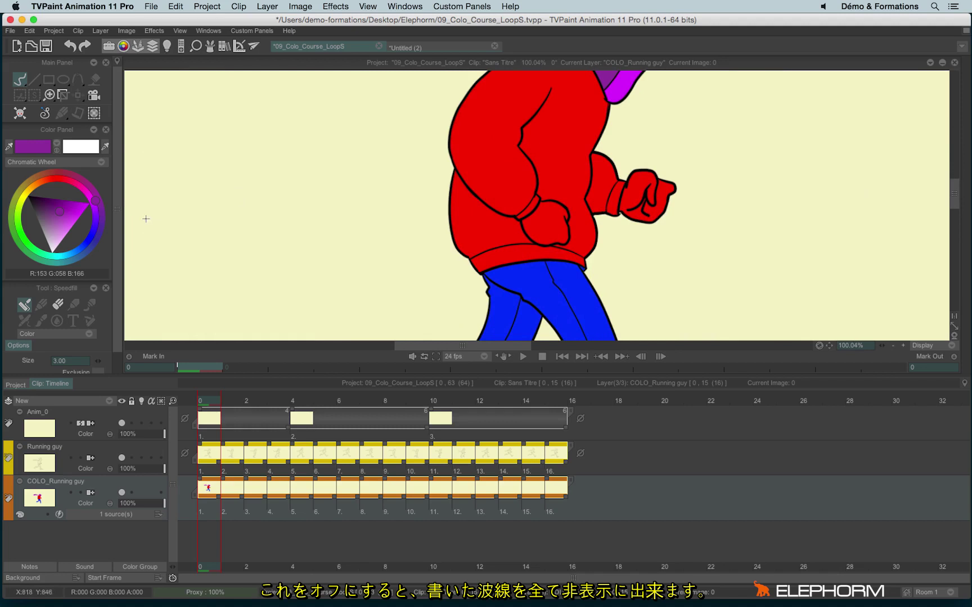
left_click(36, 181)
left_click_drag(72, 218, 70, 209)
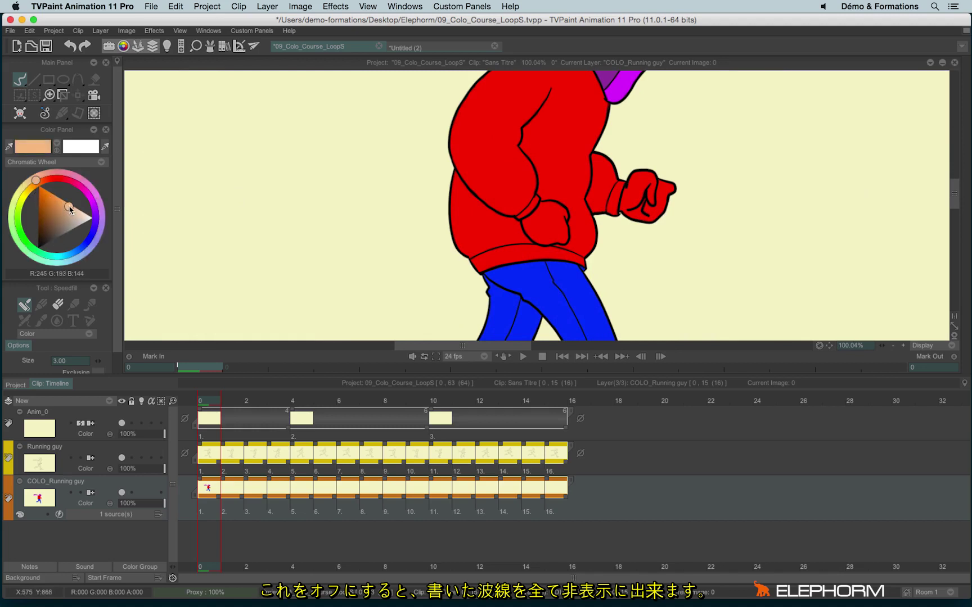
left_click(549, 223)
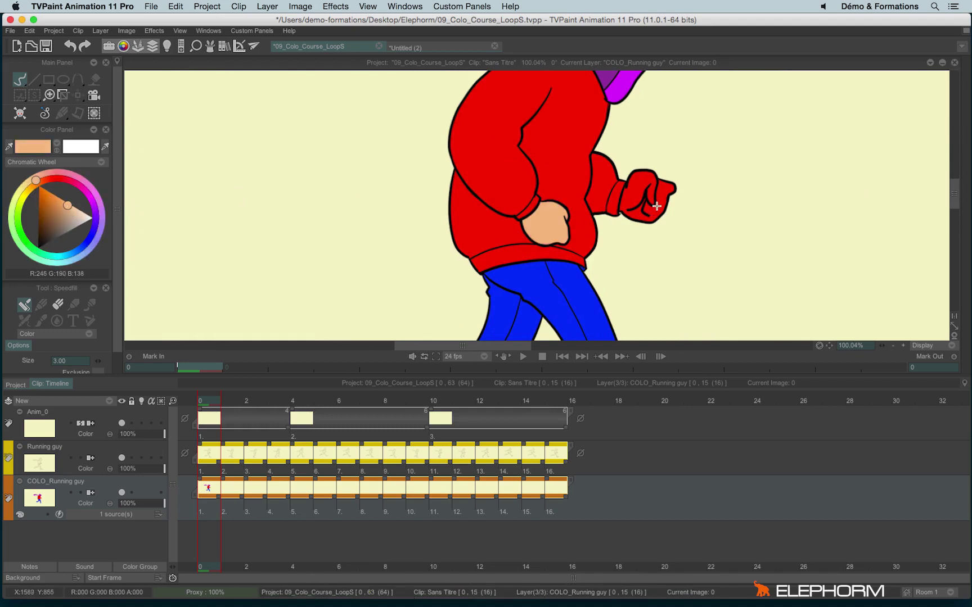
left_click_drag(684, 198, 582, 318)
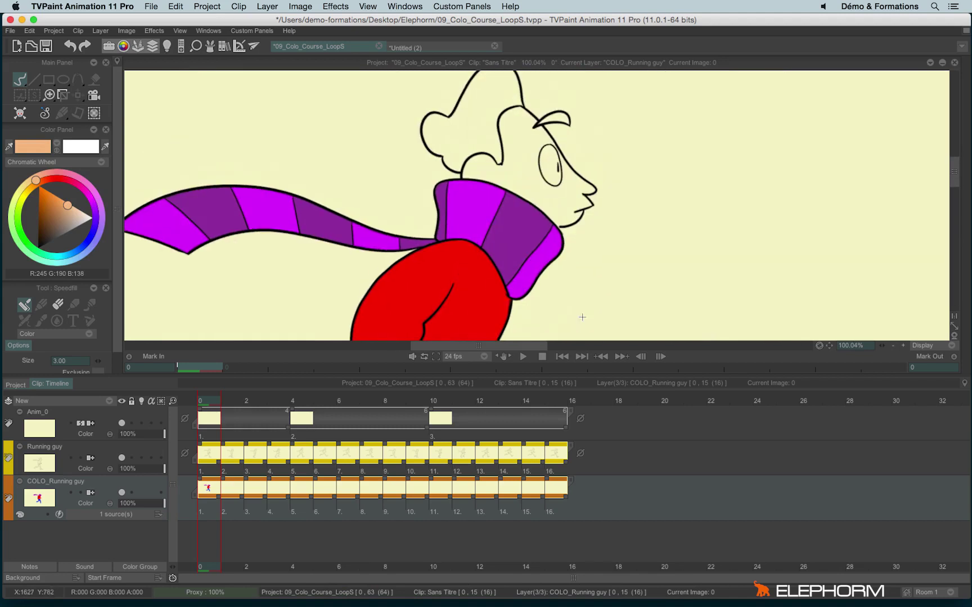
left_click(540, 192)
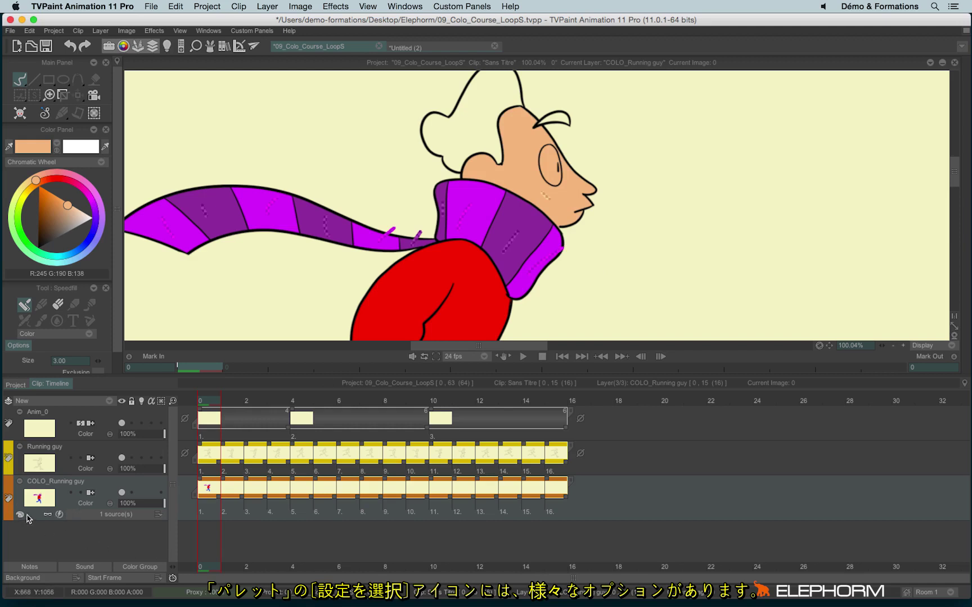
Apply the current squiggles to all empty instances and scrub later frames to confirm coloring.
left_click(21, 515)
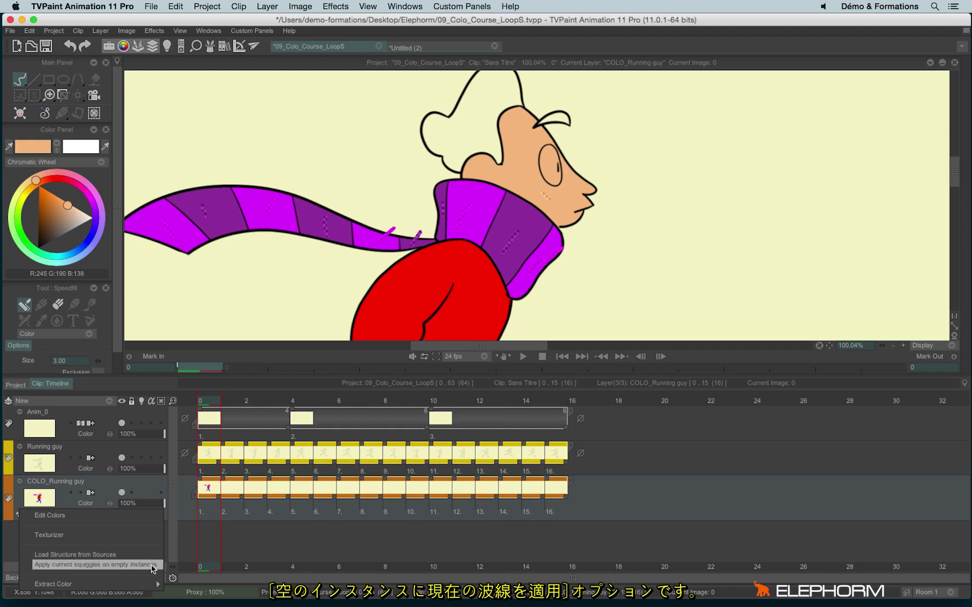
left_click(96, 565)
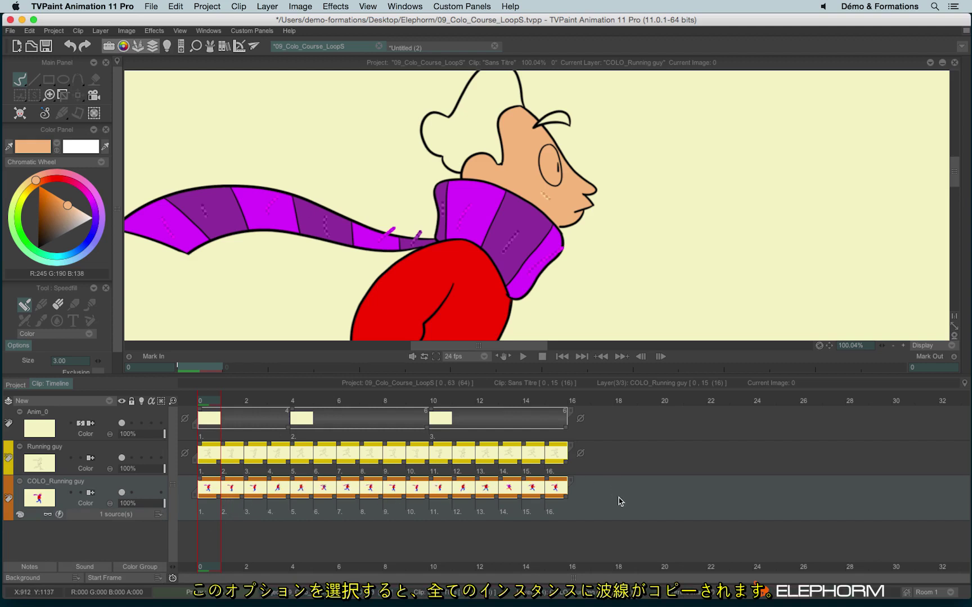
left_click(231, 402)
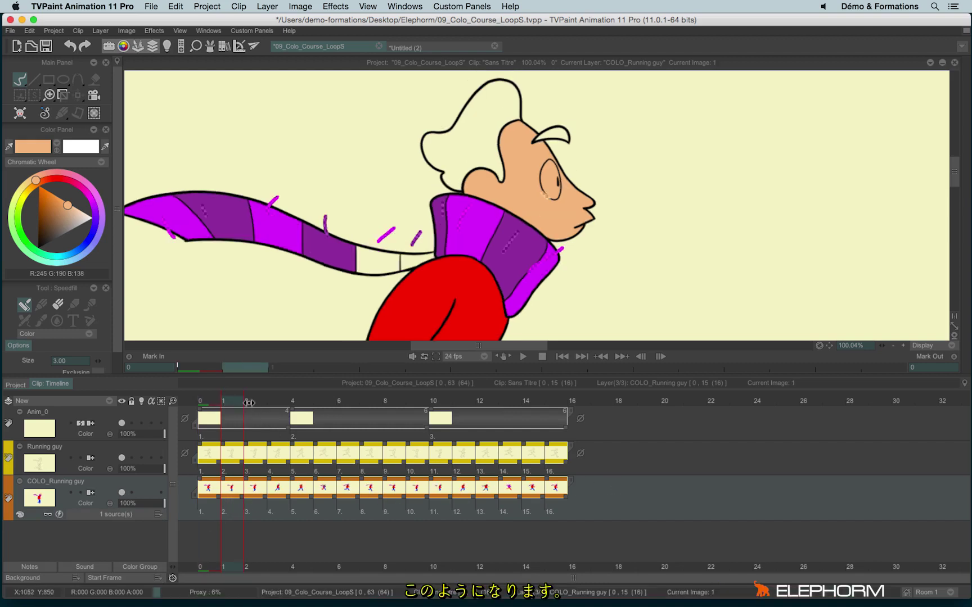
scroll(388, 255, "down", 5)
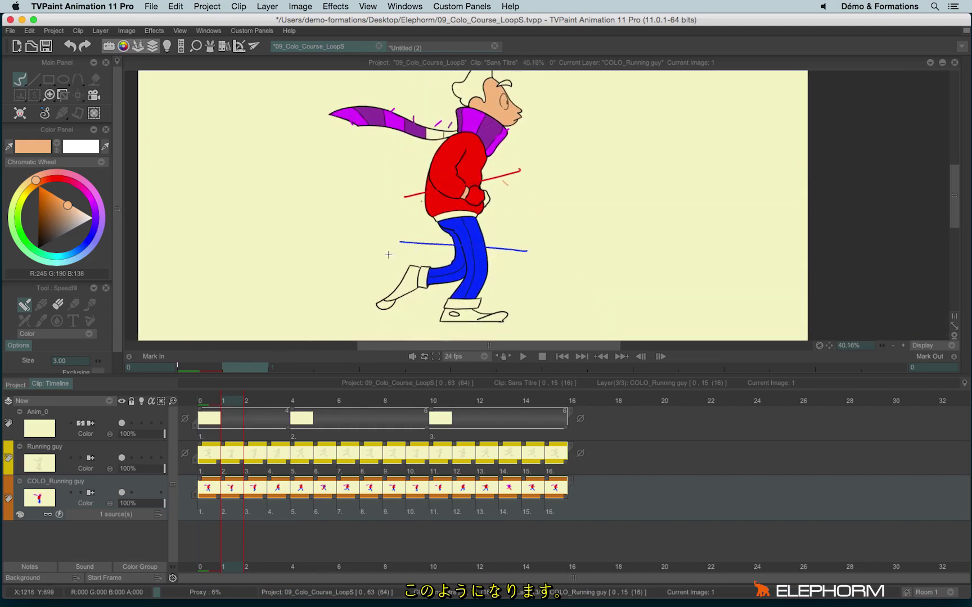
mouse_move(248, 402)
left_mouse_down()
mouse_move(405, 425)
mouse_move(500, 419)
mouse_move(535, 428)
mouse_move(327, 445)
left_mouse_up()
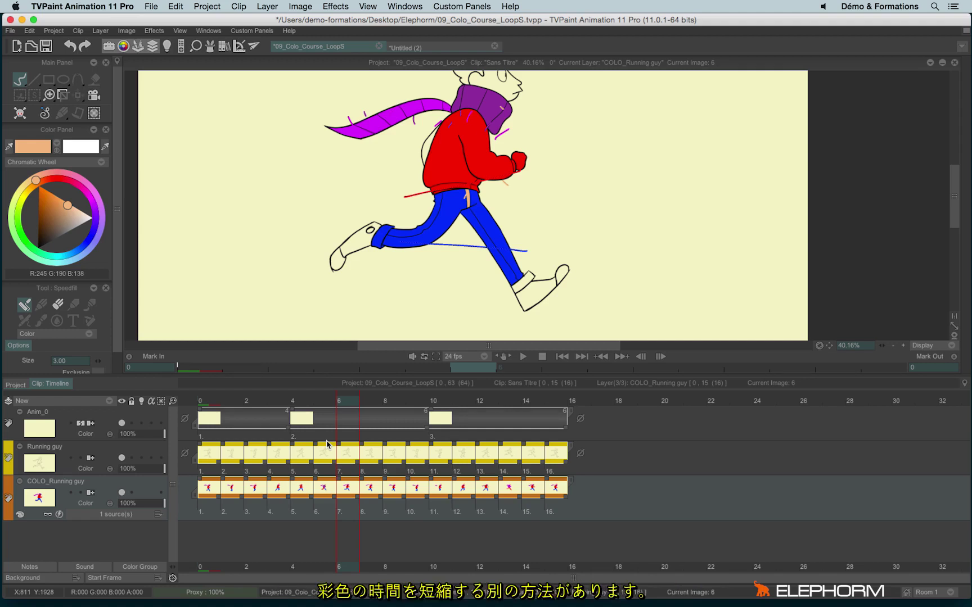
In Untitled (2), add a Colo & Texture layer whose first image spans frames 1–13.
left_click(409, 48)
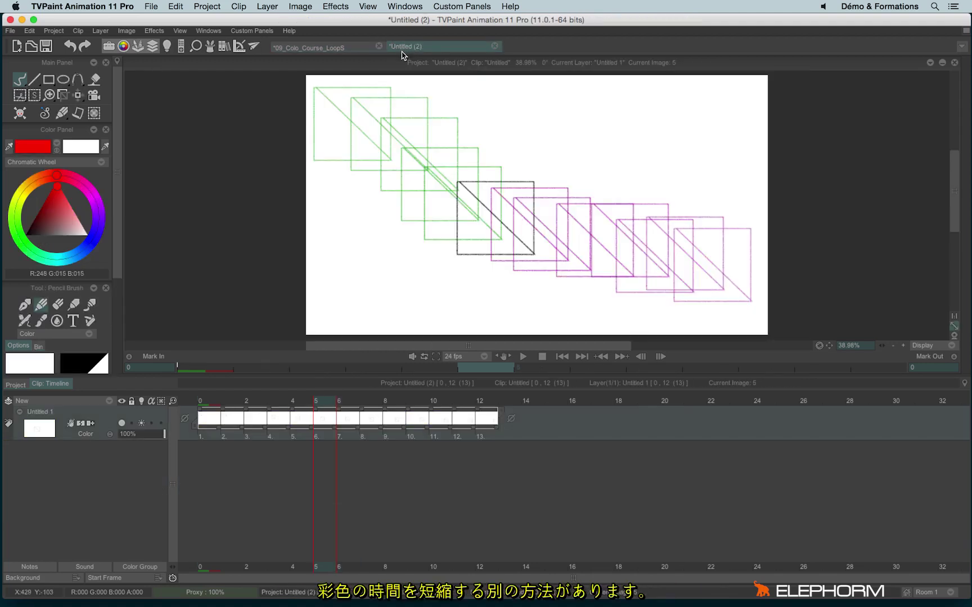
left_click(142, 423)
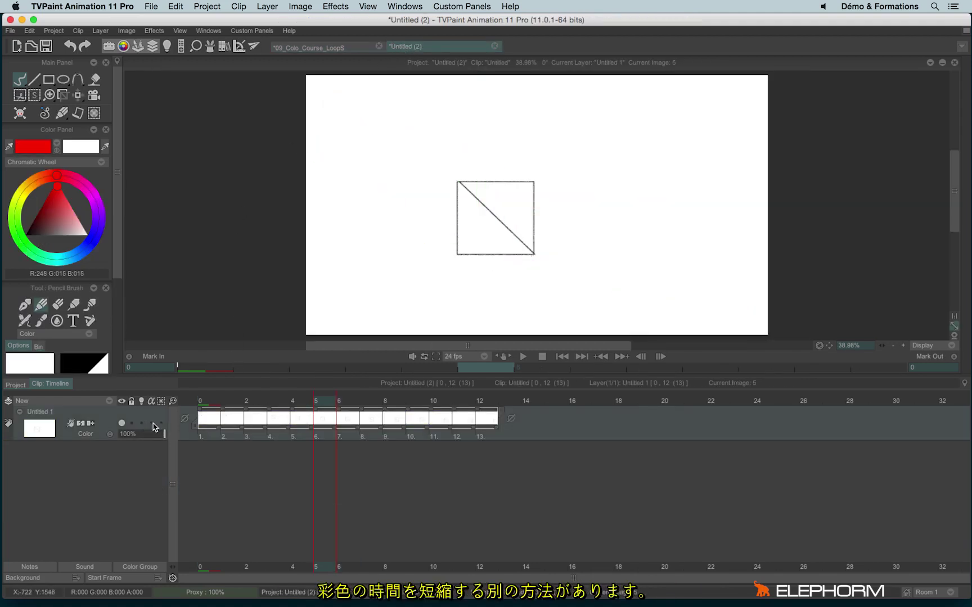
left_click_drag(209, 416, 325, 444)
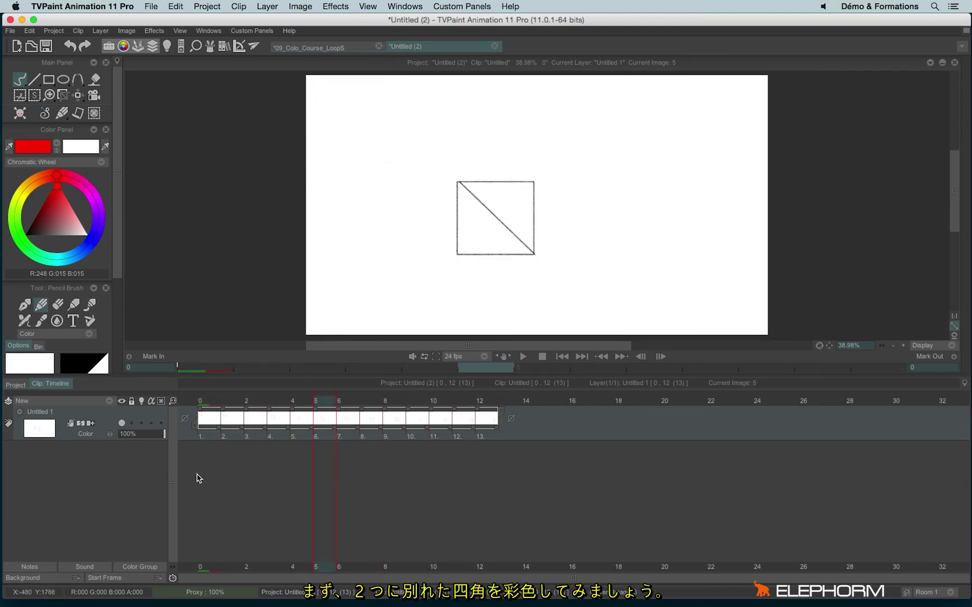
left_click(79, 403)
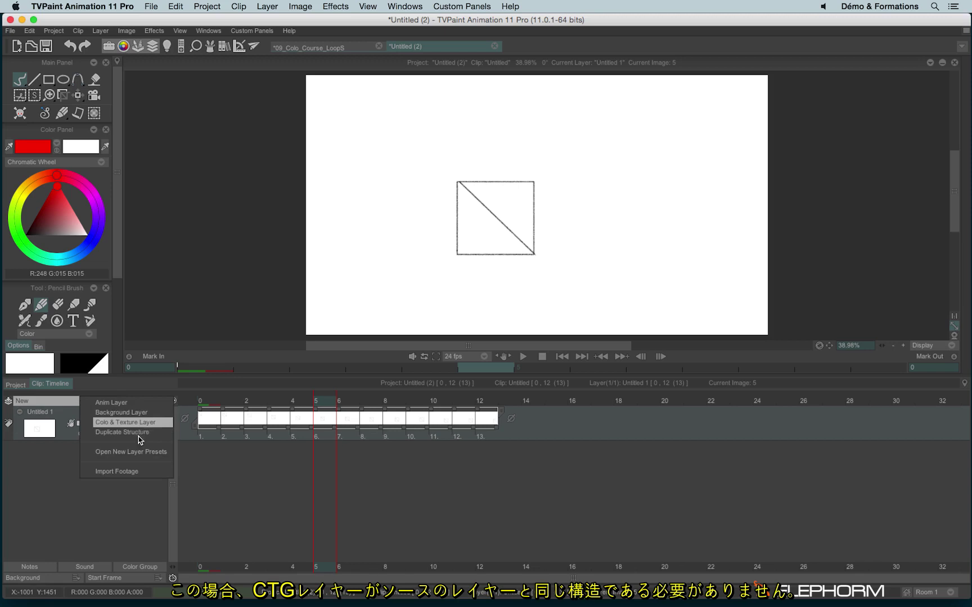
left_click(139, 424)
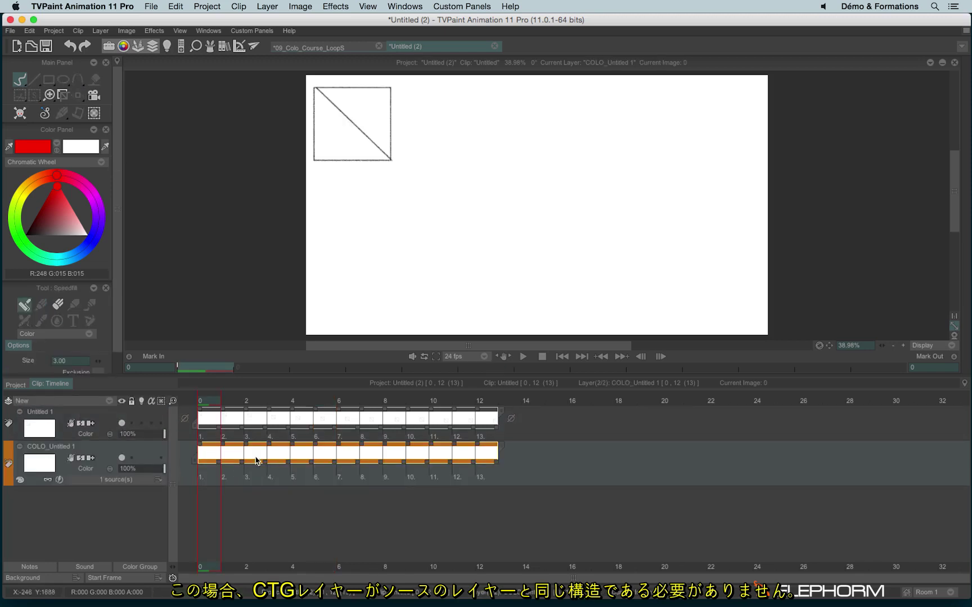
left_click_drag(226, 449, 493, 466)
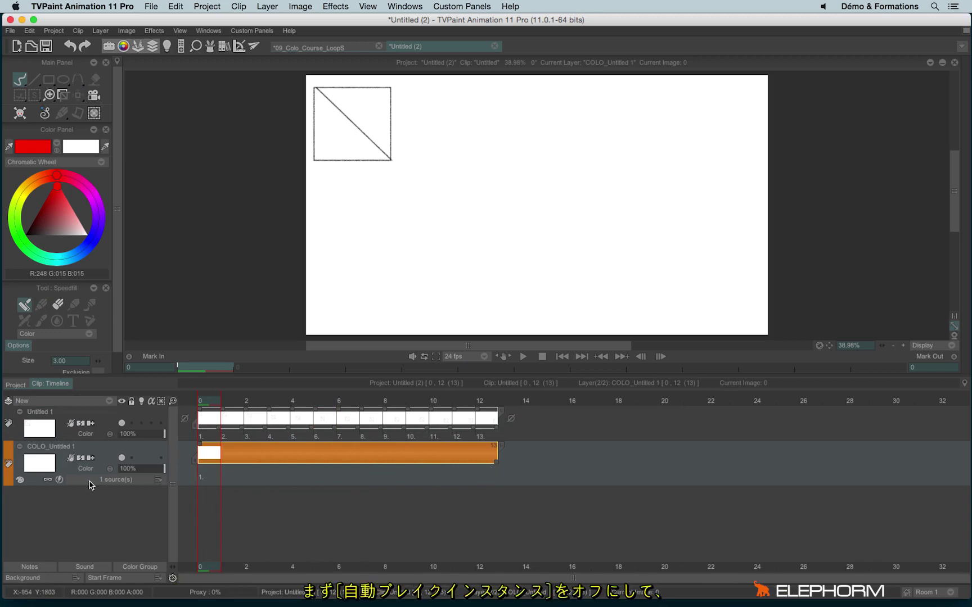
Turn off auto-play instances and apply-changes on the CTG layer, and show onion skins.
left_click(339, 424)
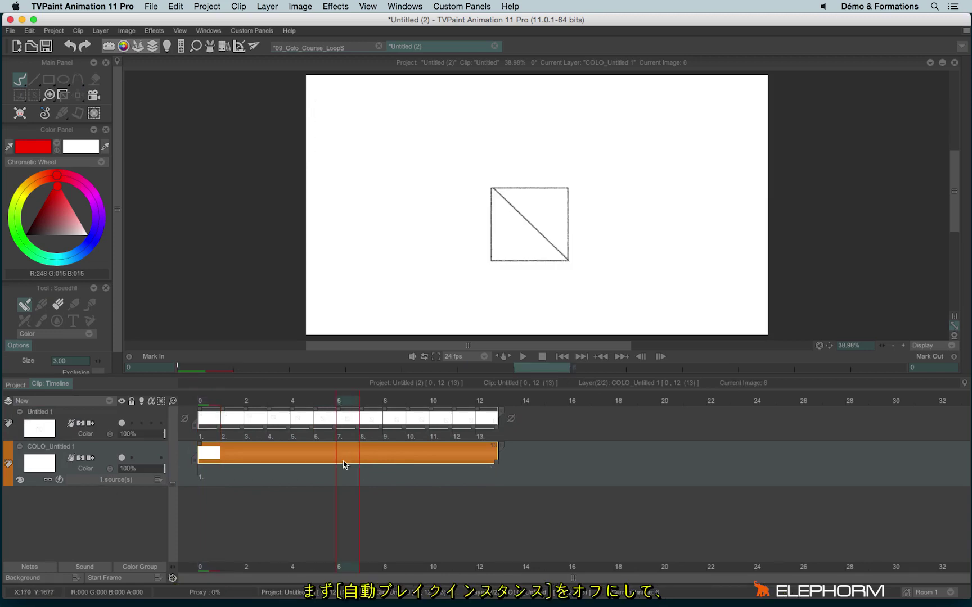
left_click(81, 458)
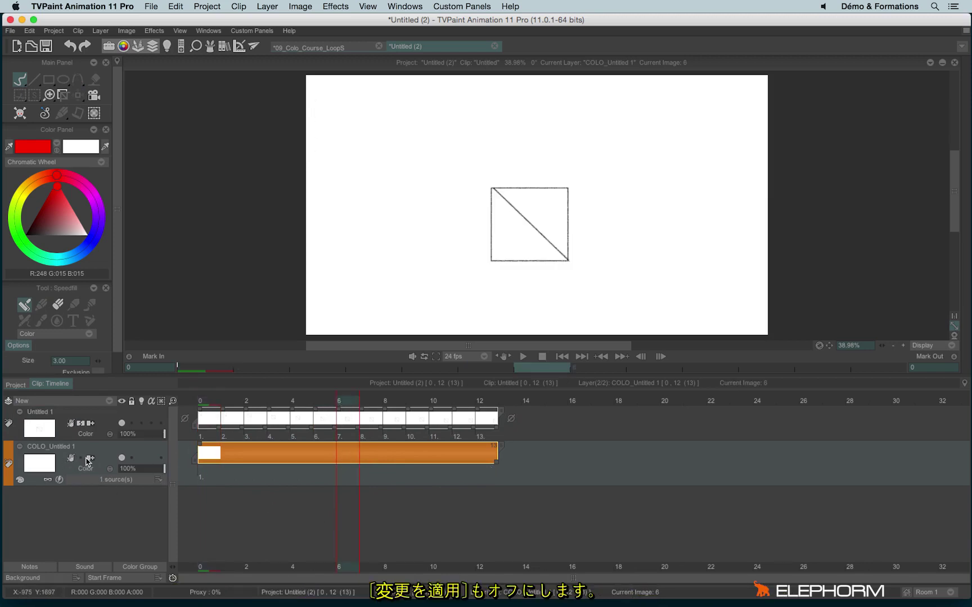
left_click(55, 479)
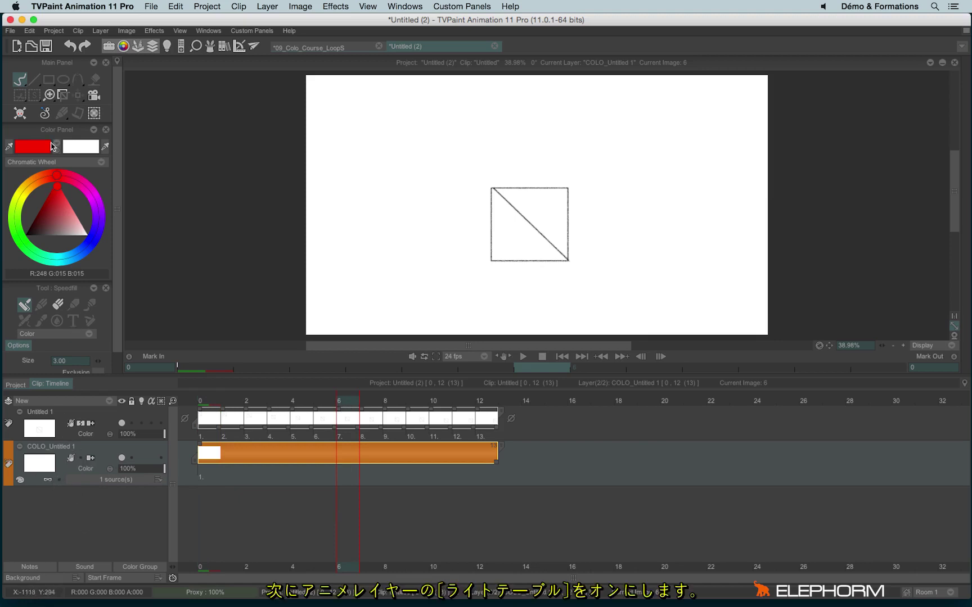
left_click(142, 423)
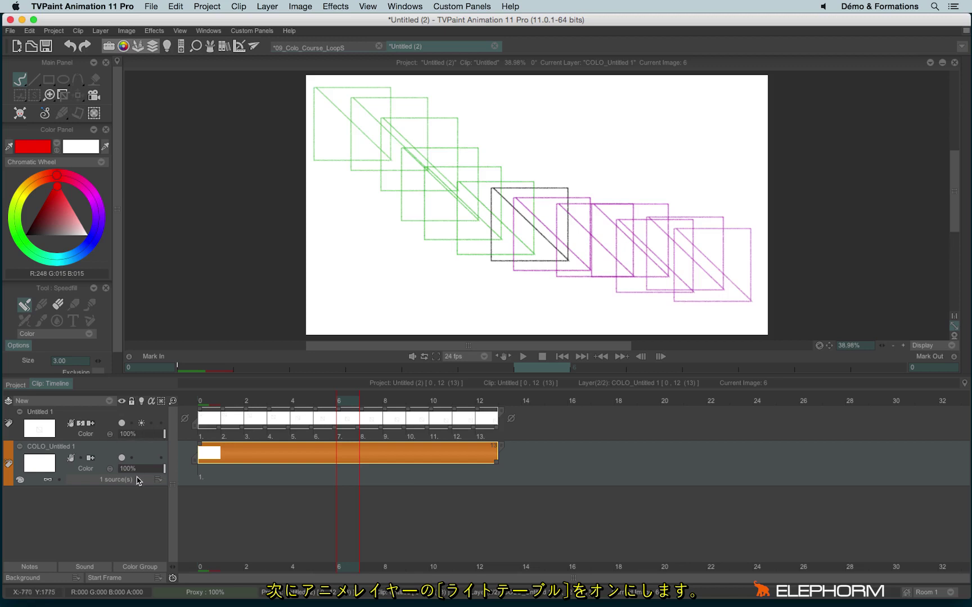
Close the Light Table panel and draw a red squiggle through the squares' upper triangles.
left_click(142, 401)
left_click(153, 403)
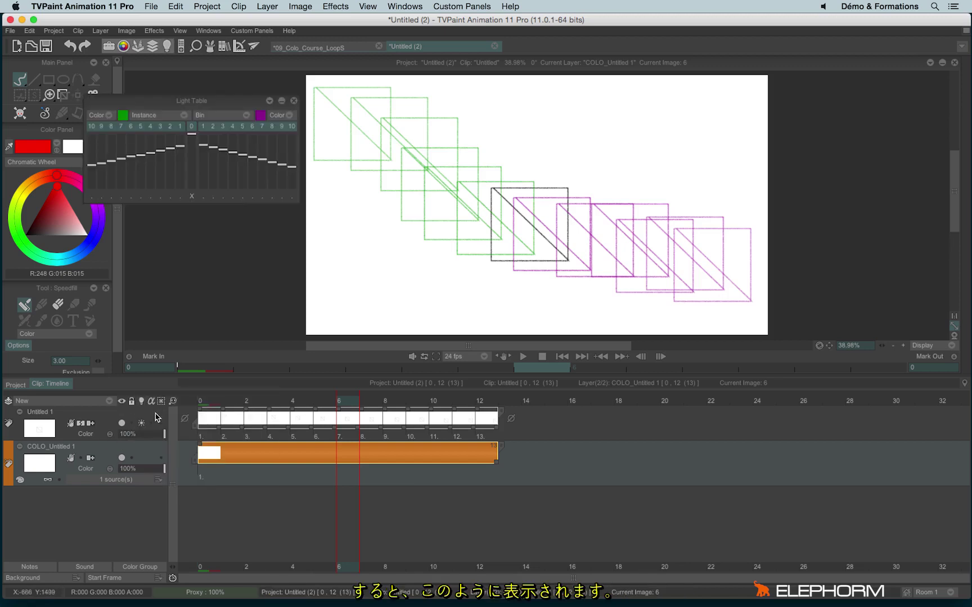
left_click(293, 101)
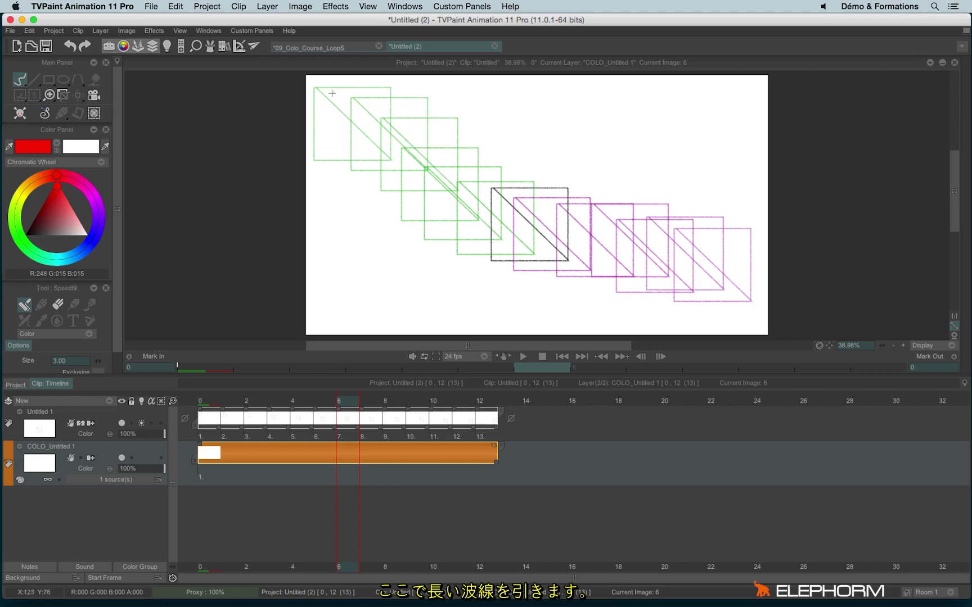
left_click_drag(353, 96, 435, 155)
mouse_move(482, 190)
left_mouse_down()
mouse_move(627, 234)
mouse_move(683, 232)
mouse_move(744, 255)
left_mouse_up()
Switch to blue, enlarge the brush, and squiggle through the lower triangles.
left_click(88, 241)
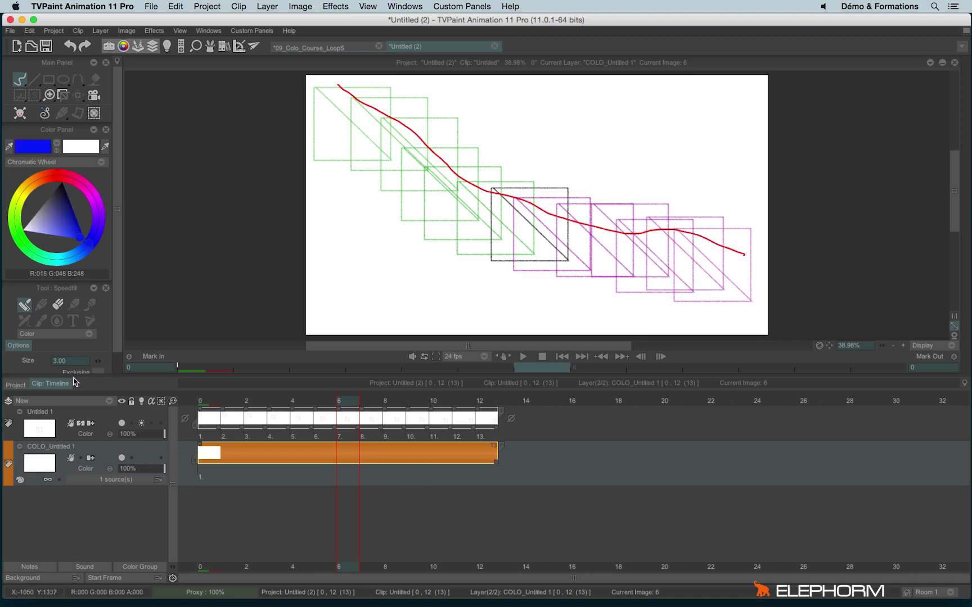
scroll(118, 333, "down", 1)
left_click(101, 340)
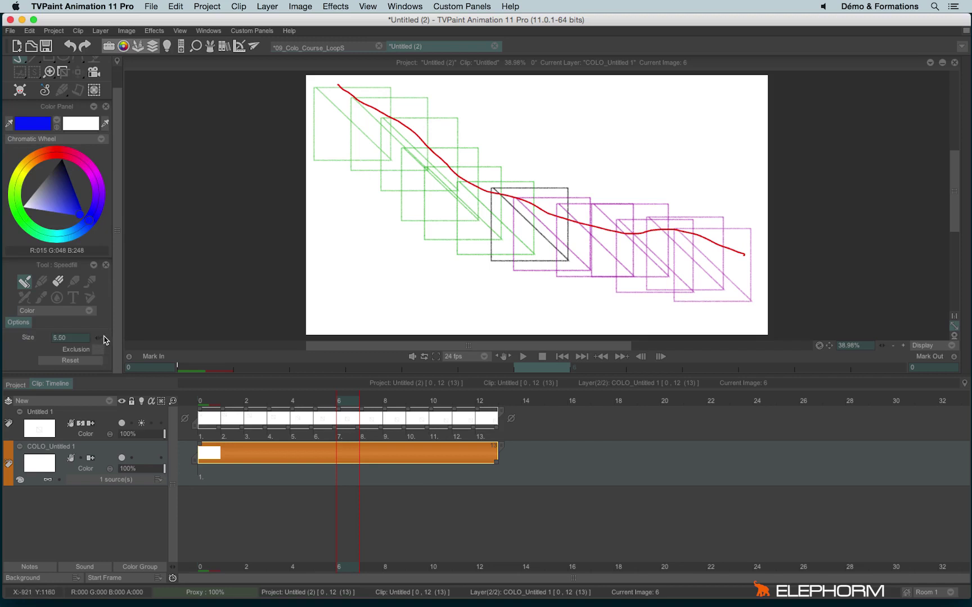
left_click_drag(324, 137, 364, 165)
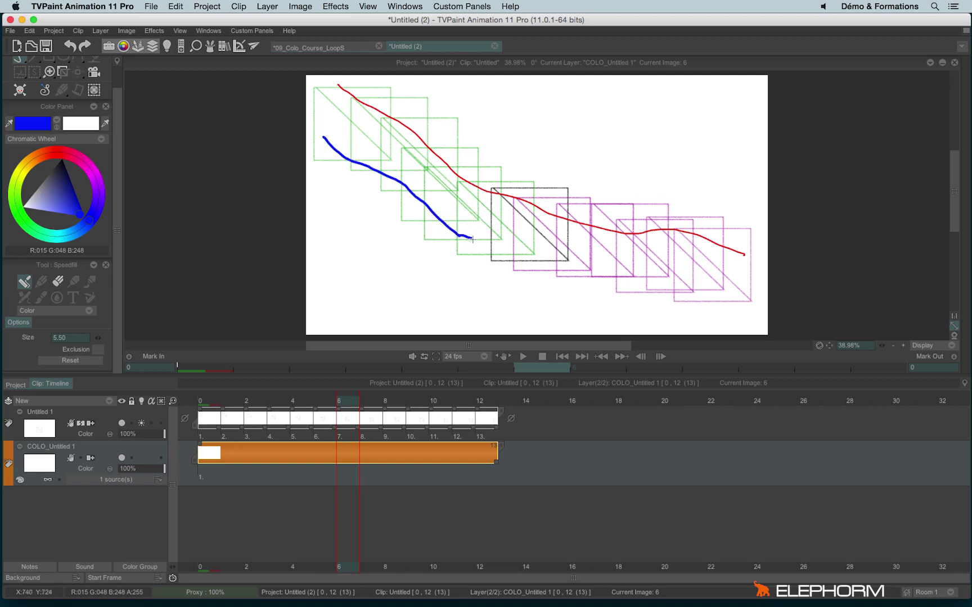
left_click_drag(490, 243, 516, 253)
left_click_drag(600, 270, 734, 304)
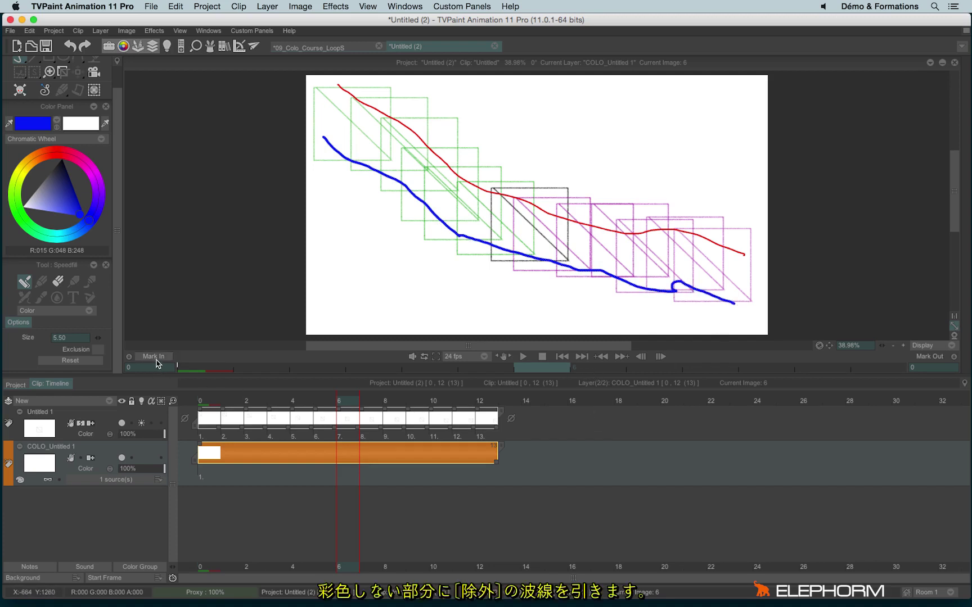
Enable Exclusion, zigzag over the blank areas around the squares, then view the layer's sources.
left_click(99, 349)
mouse_move(347, 239)
left_mouse_down()
mouse_move(329, 268)
mouse_move(435, 285)
mouse_move(524, 316)
left_mouse_up()
mouse_move(545, 101)
left_mouse_down()
mouse_move(621, 108)
mouse_move(645, 142)
mouse_move(734, 173)
left_mouse_up()
left_click(720, 209)
mouse_move(655, 102)
left_mouse_down()
mouse_move(715, 96)
mouse_move(740, 144)
left_mouse_up()
mouse_move(332, 249)
left_mouse_down()
mouse_move(329, 313)
mouse_move(357, 332)
left_mouse_up()
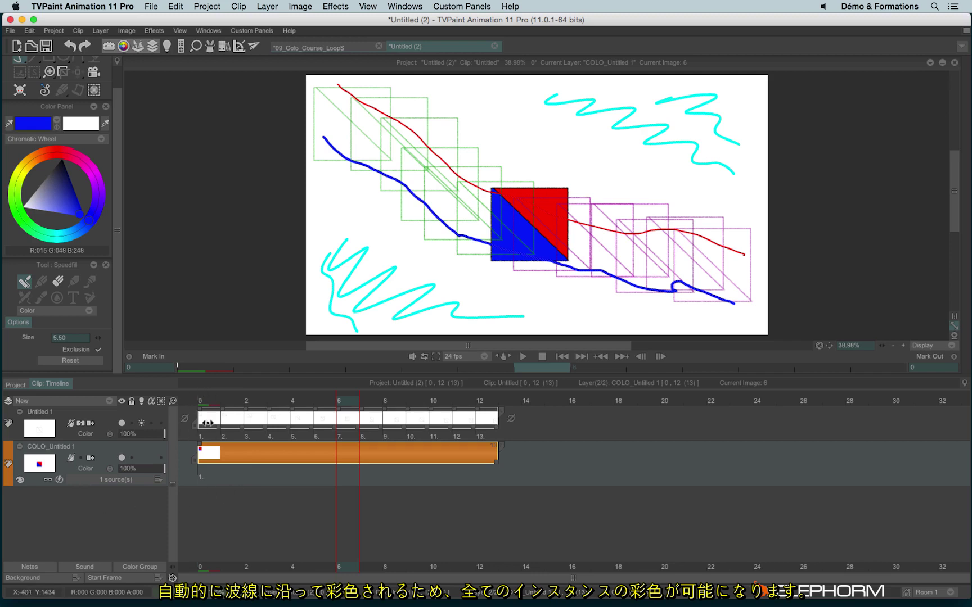
left_click(111, 481)
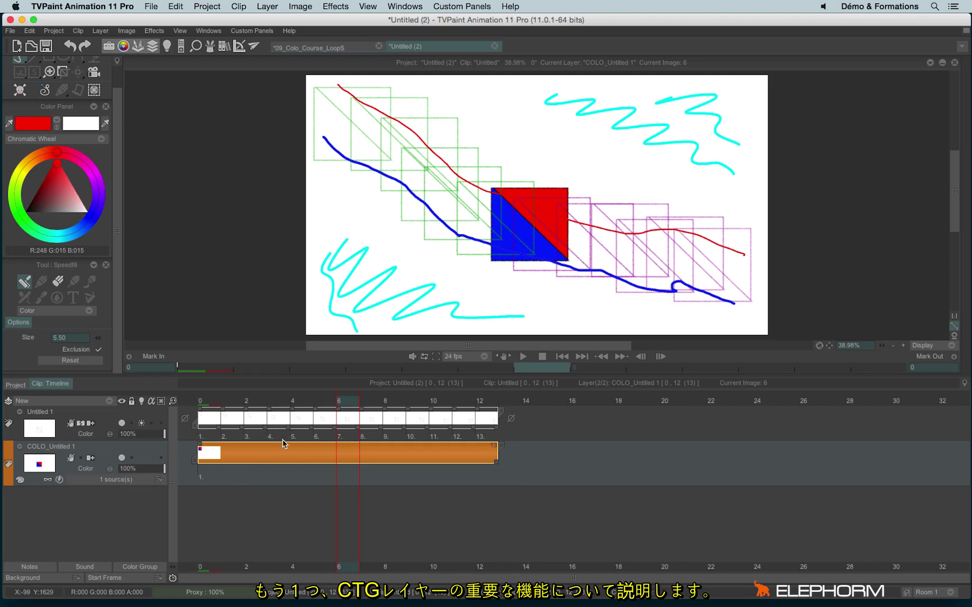
Return to the 09_Colo_Course_LoopS project at frame 0 and show the COLO layer's Extract Color options.
left_click(302, 50)
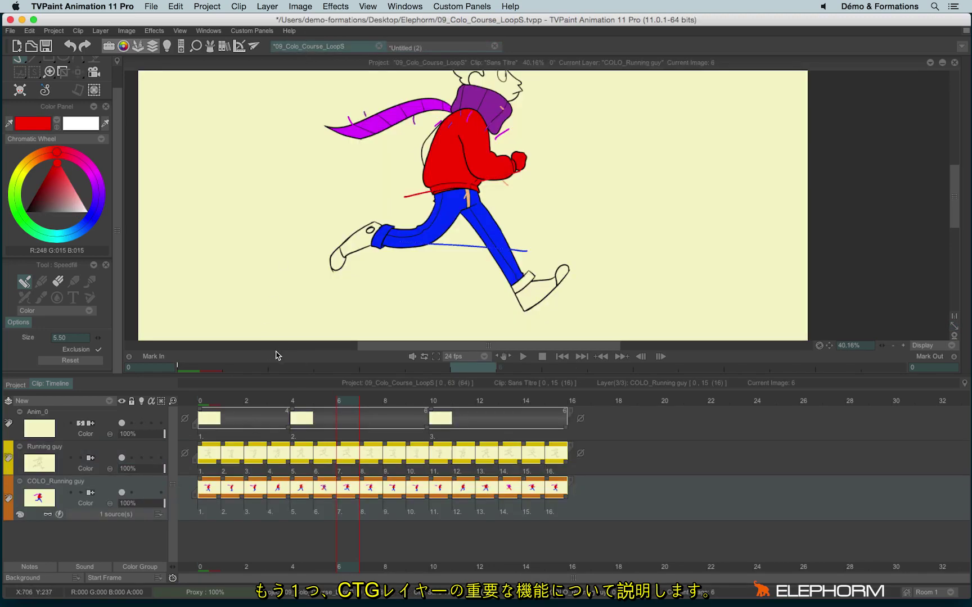
left_click(208, 405)
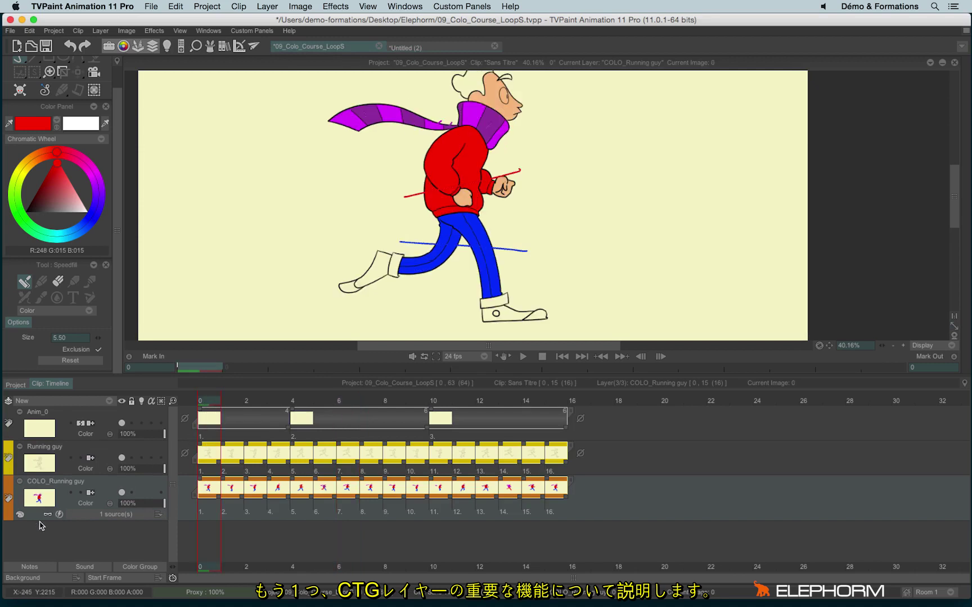
left_click(19, 514)
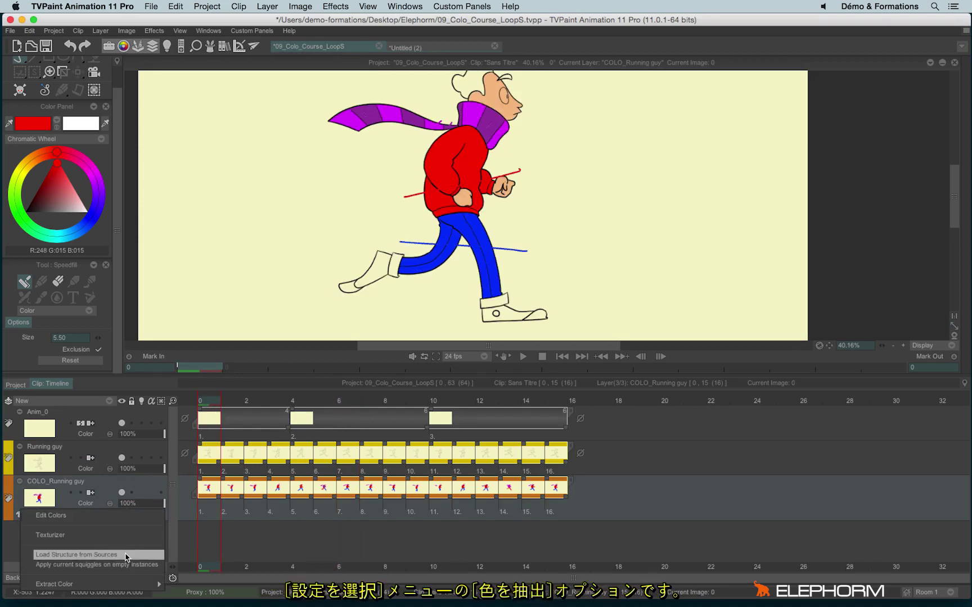
mouse_move(110, 583)
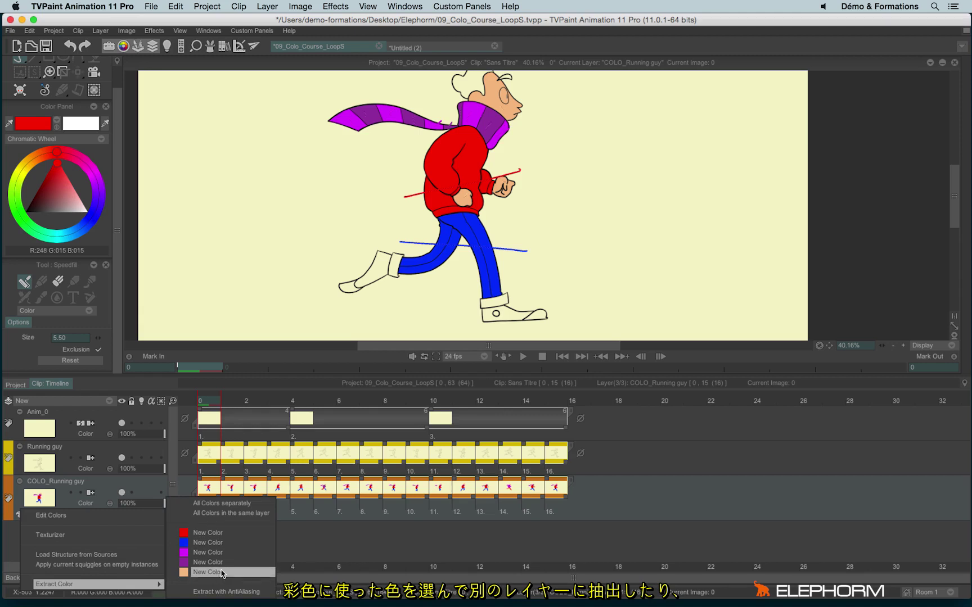
Extract All Colors separately from COLO_Running guy, then step through each new colour layer.
left_click(217, 504)
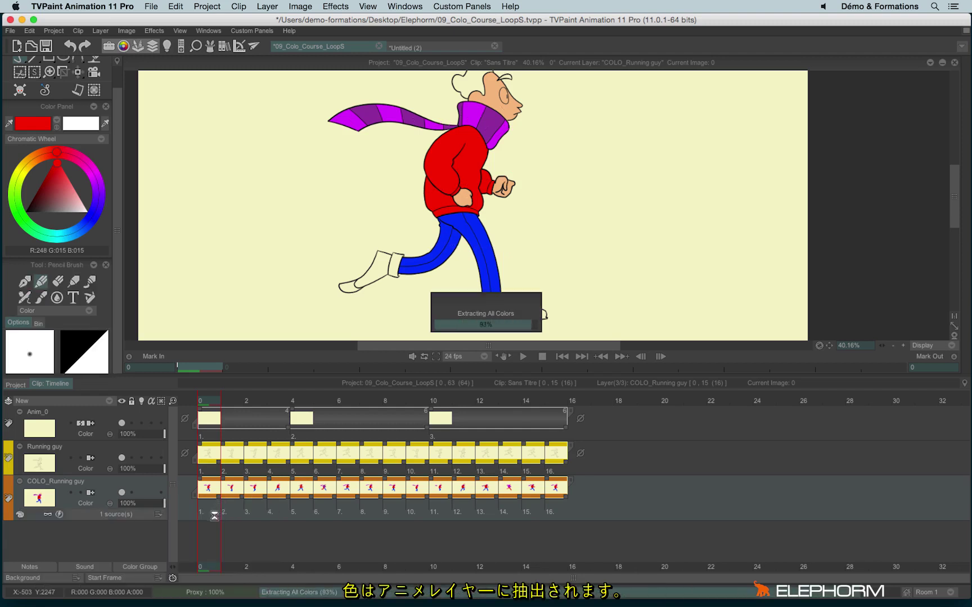
left_click(98, 432)
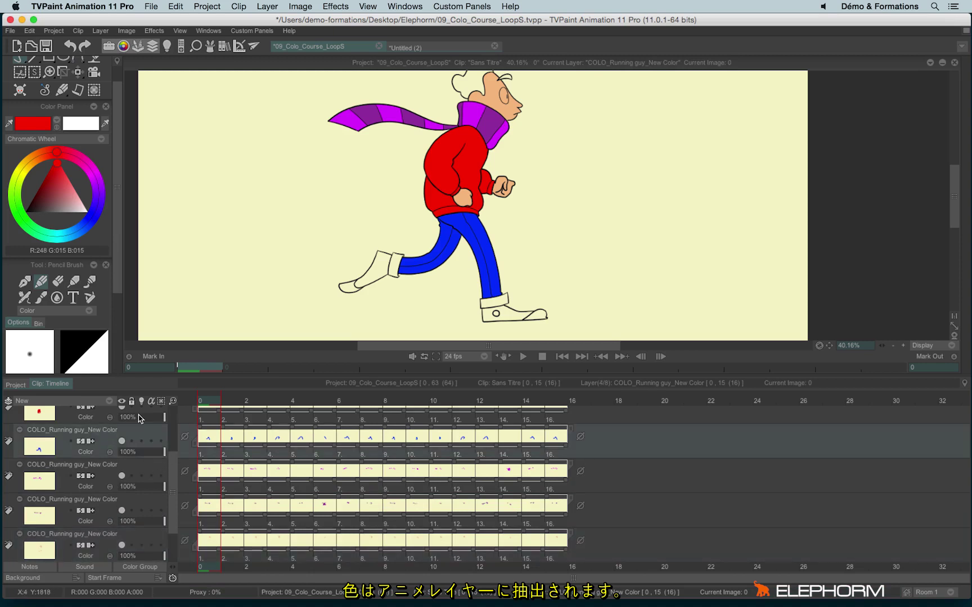
key("Down")
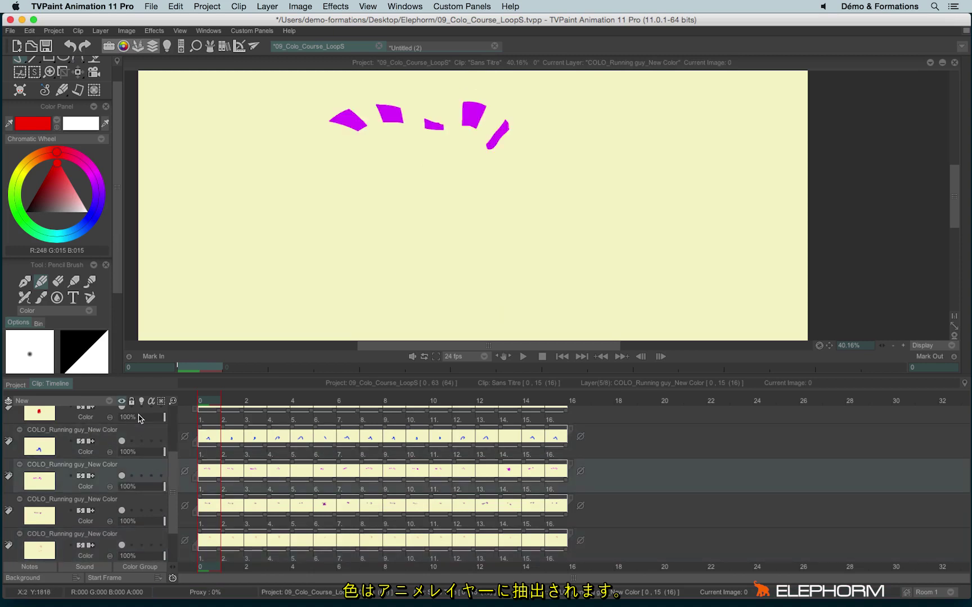
key("Down")
key("Down")
key("Down")
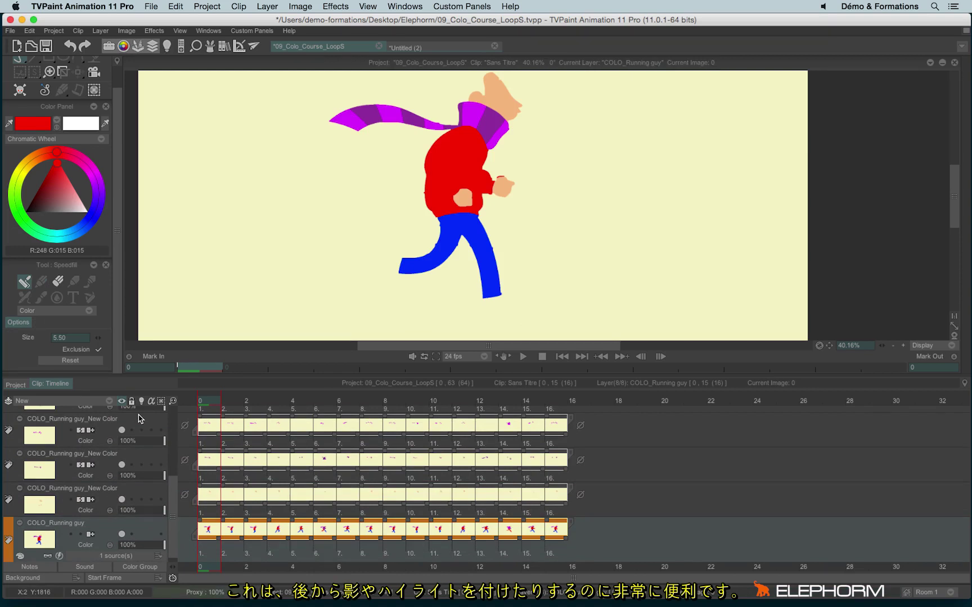
key("Up")
key("Down")
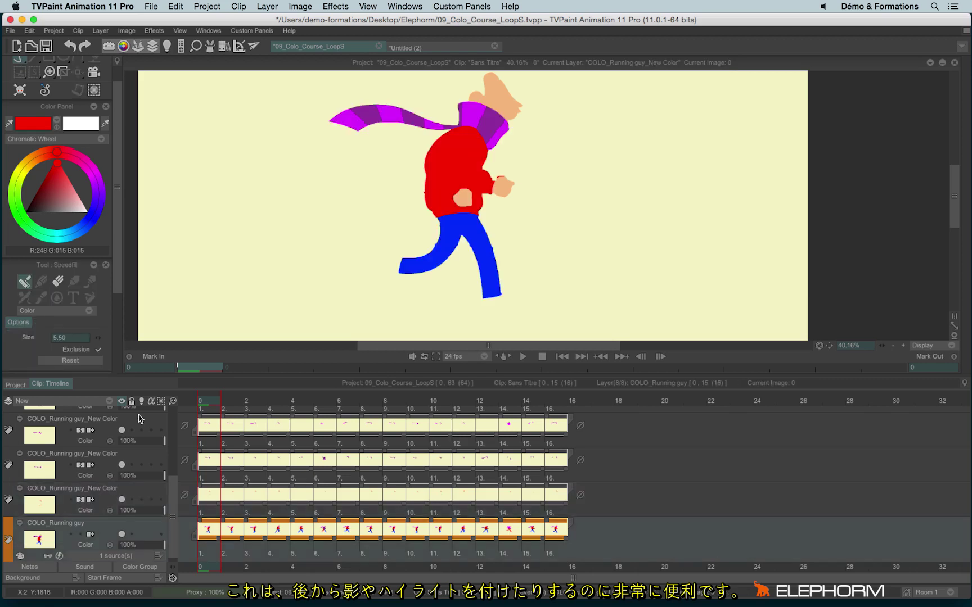